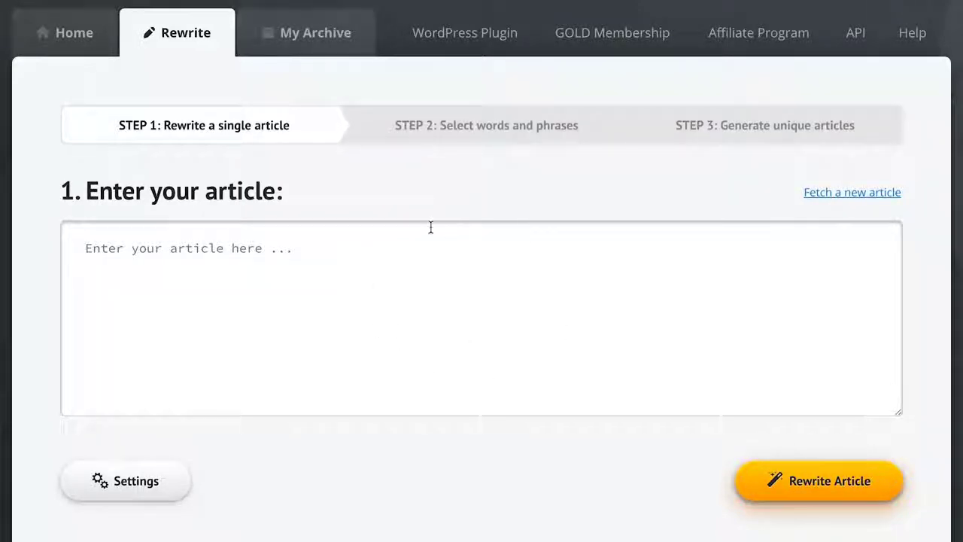
Fetch articles for 'guitar lessons' and insert 'Learning the Basics of the Guitar' (516 words) into the article box.
click(104, 256)
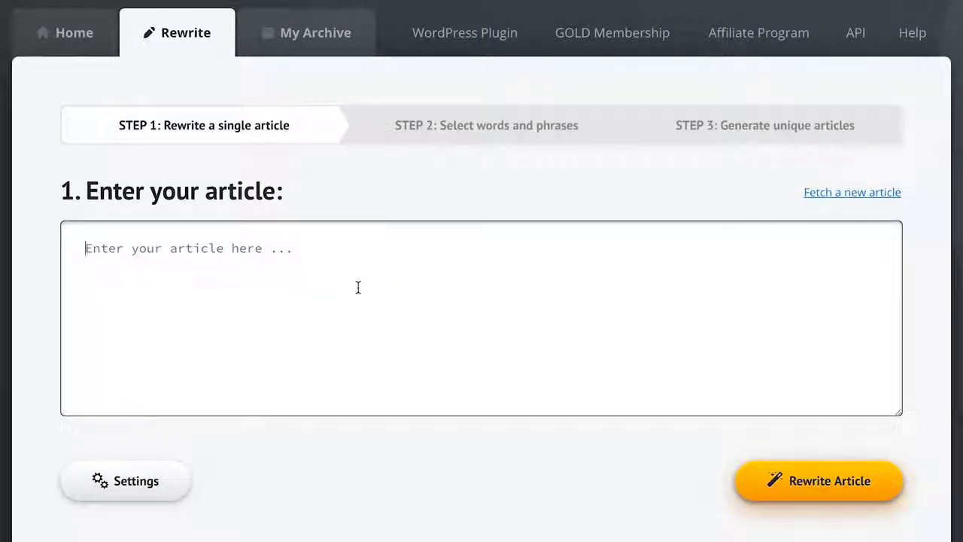
click(819, 194)
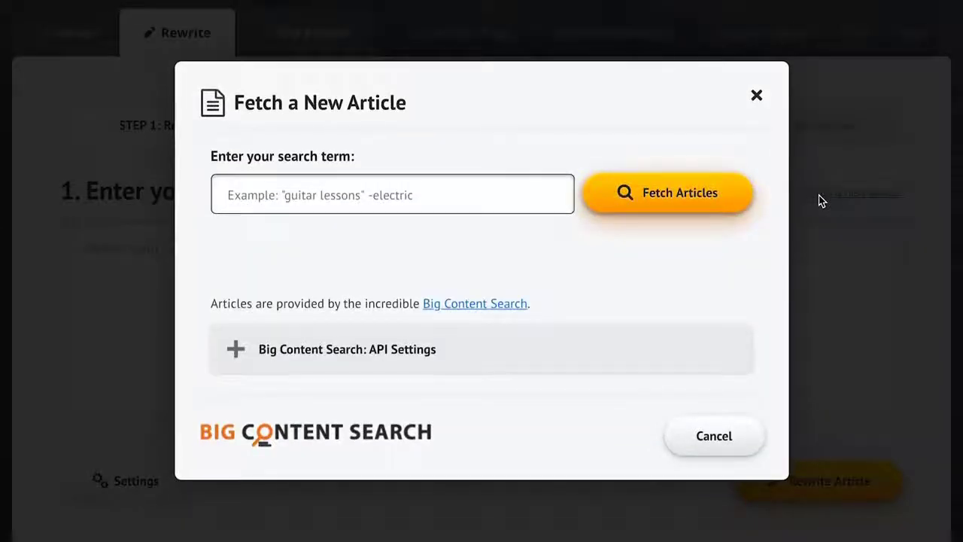
text(guitar lessons)
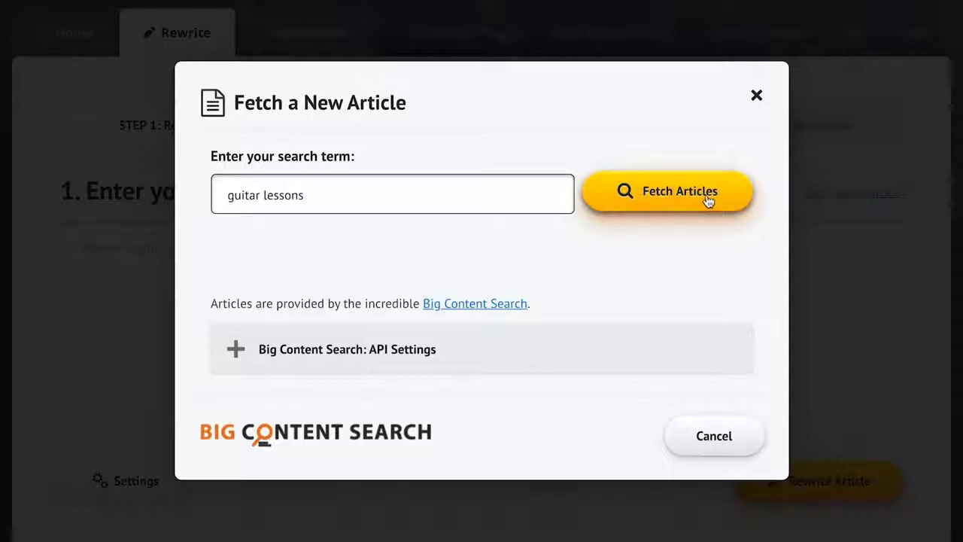
click(710, 195)
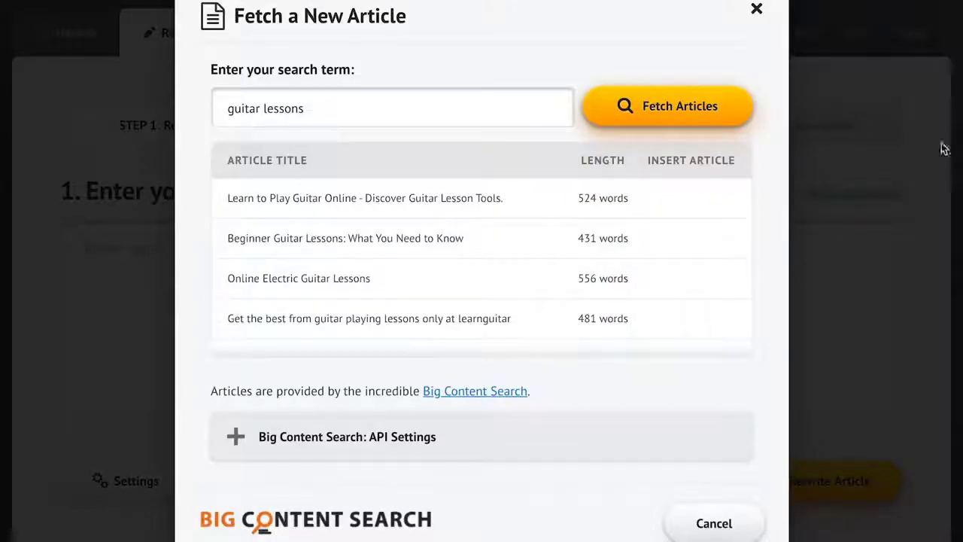
scroll(612, 253, down, 1)
scroll(599, 249, down, 2)
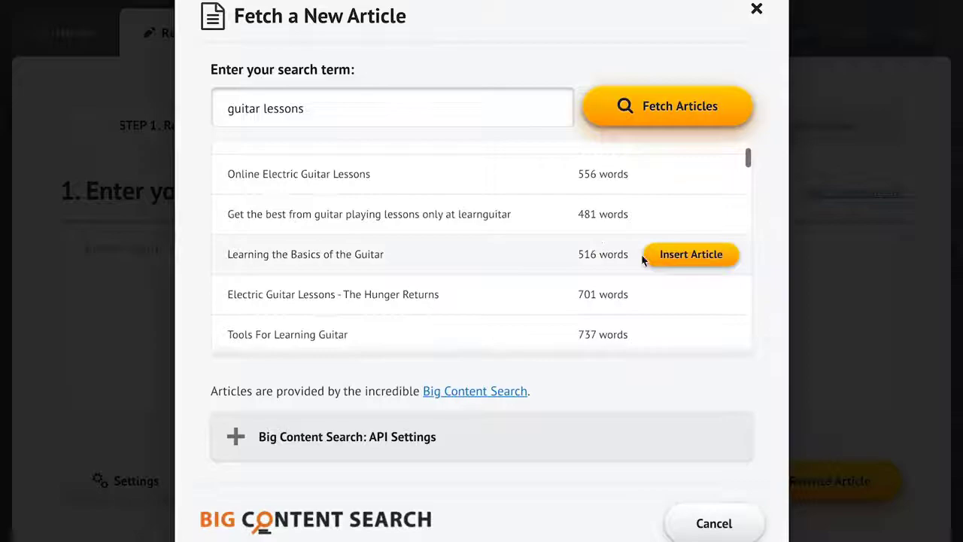
click(707, 253)
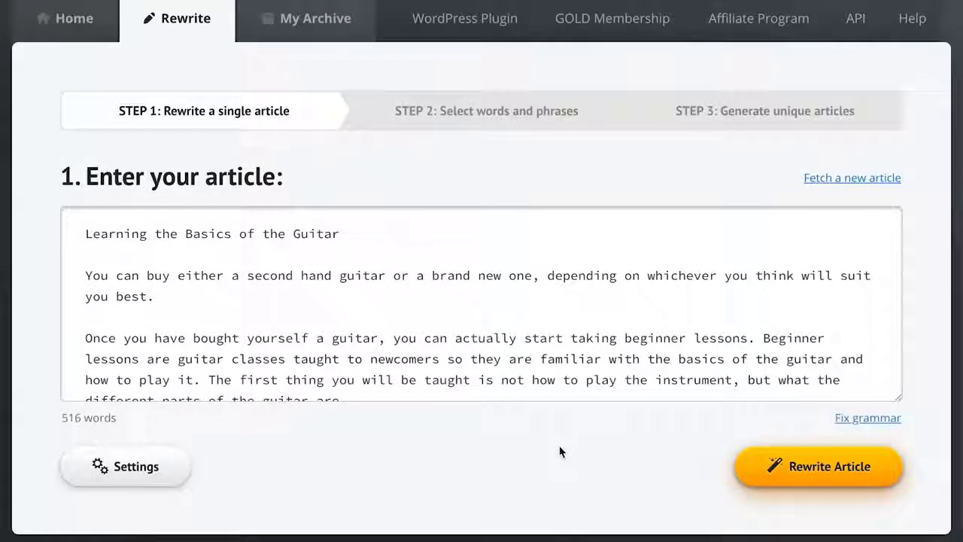
Paste the two sentences about John's vacation above the article title, bringing it to 547 words.
click(87, 235)
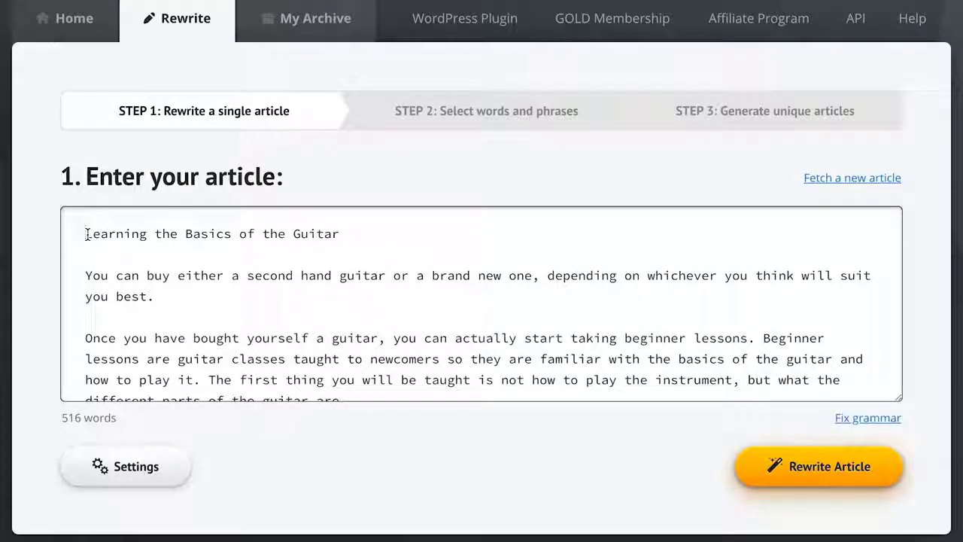
text(John can relax and read a book because his kids can book the vacation for him.  Once it's booked, he will enjoy an excellent movie and drink wine, beer, or whiskey.)
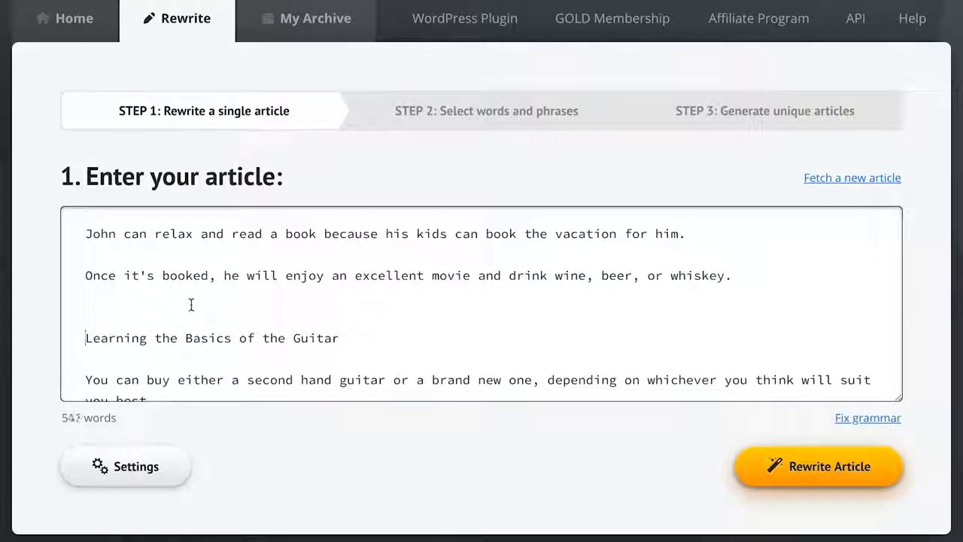
click(506, 445)
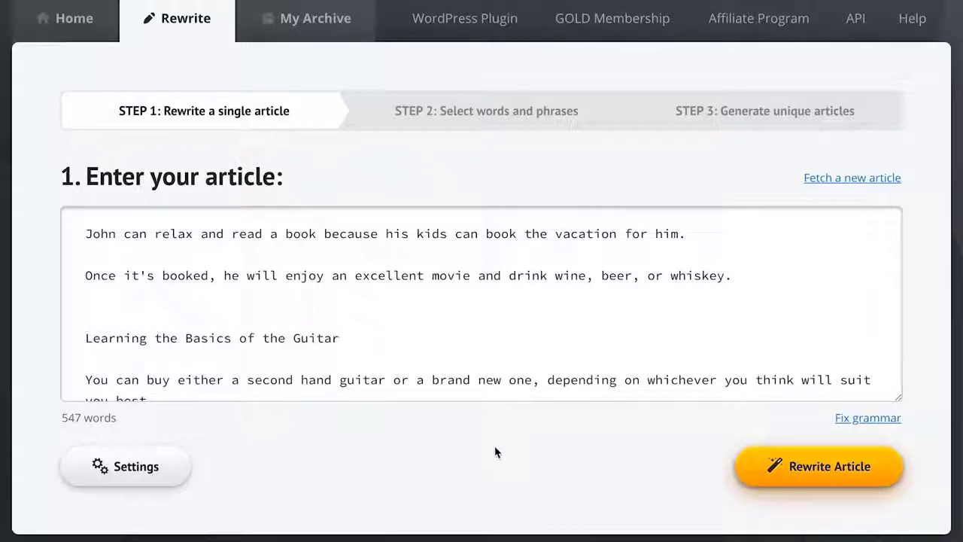
Turn on automatic phrase and sentence restructuring in Settings, then start Rewrite Article.
click(121, 469)
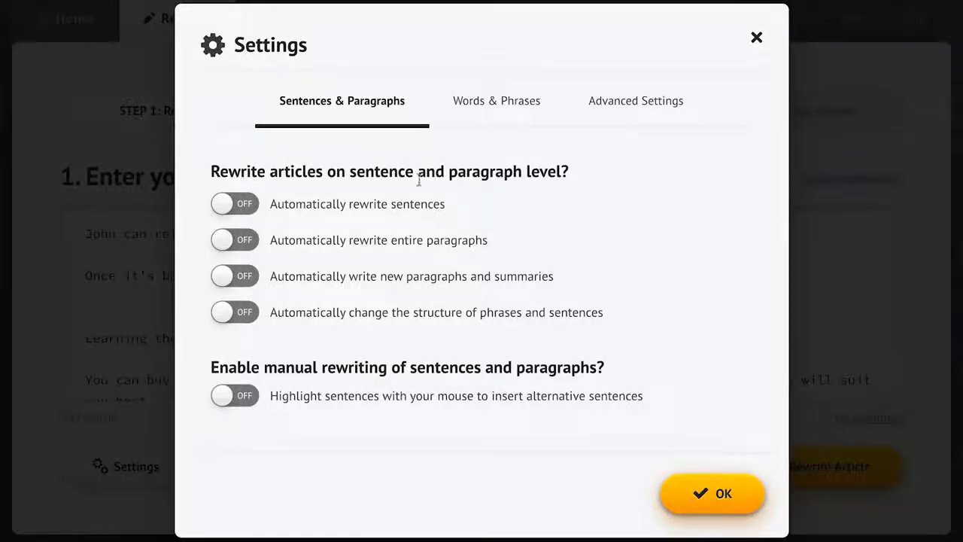
click(346, 317)
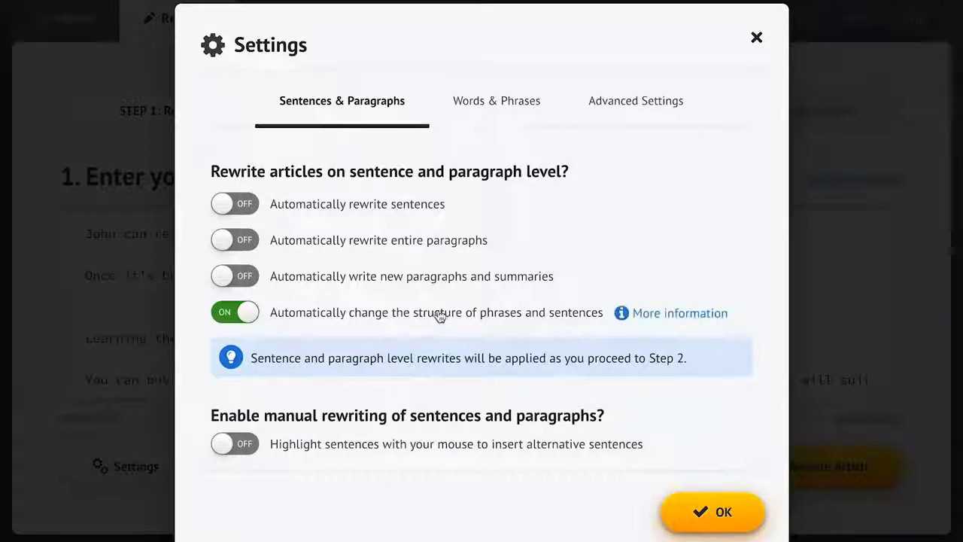
click(651, 315)
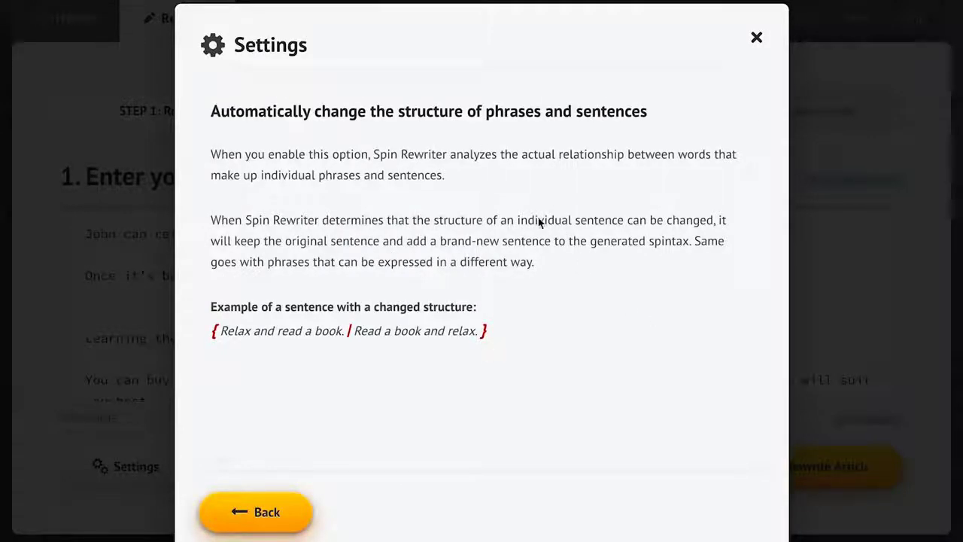
click(260, 511)
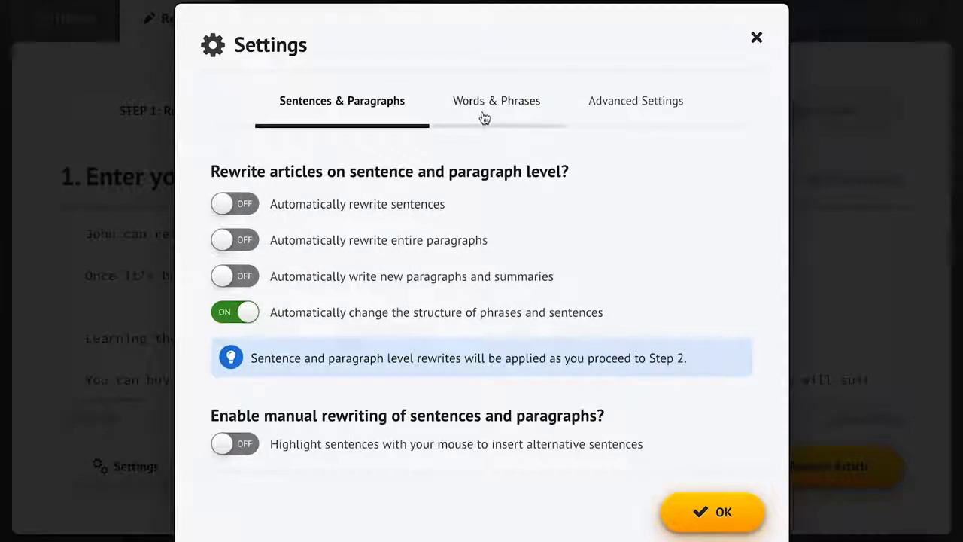
click(485, 105)
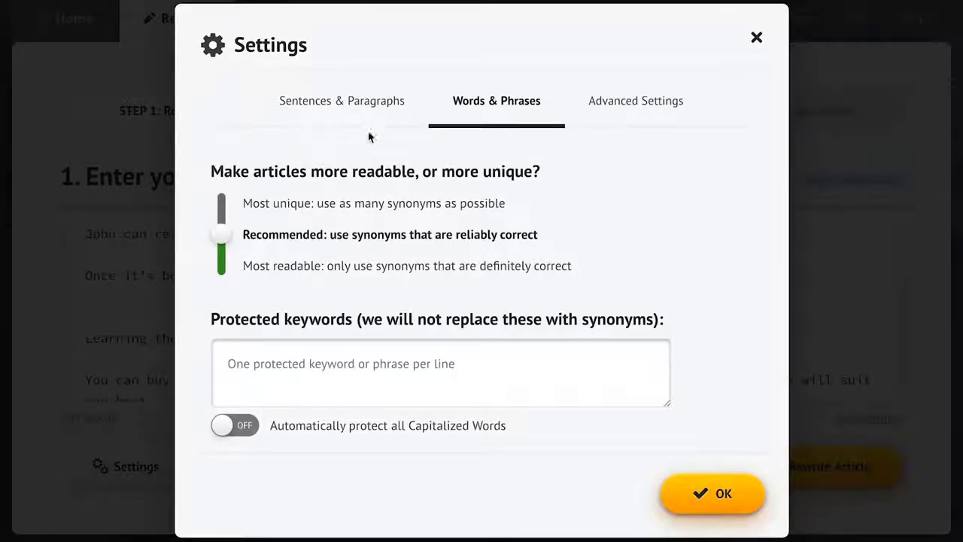
click(340, 103)
click(720, 512)
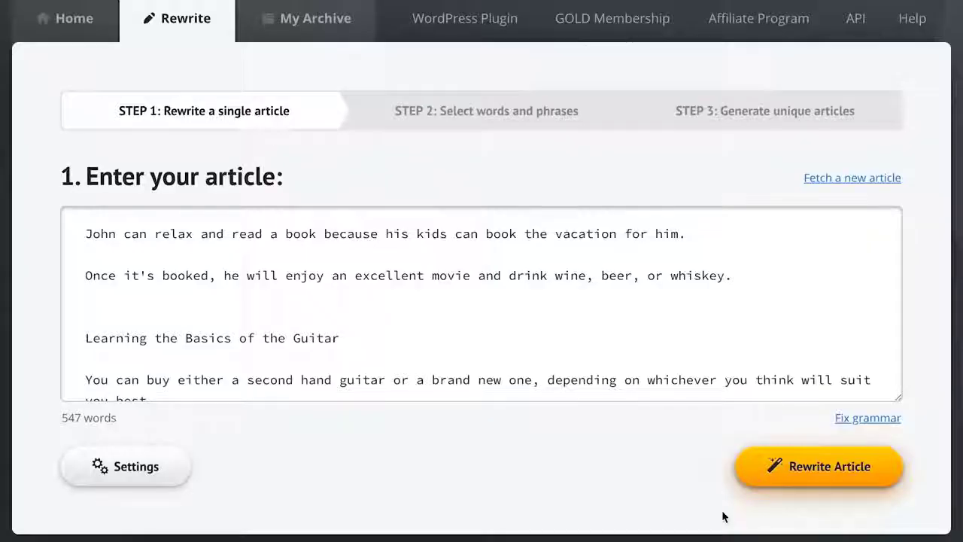
click(822, 470)
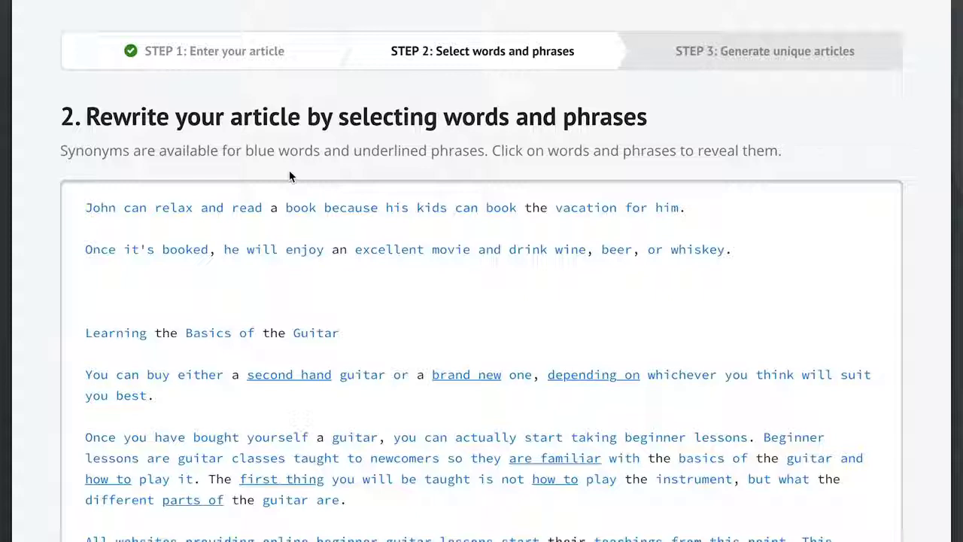
Add 'novel' as a synonym for the first 'book' and 'make a reservation for' for the second.
click(300, 210)
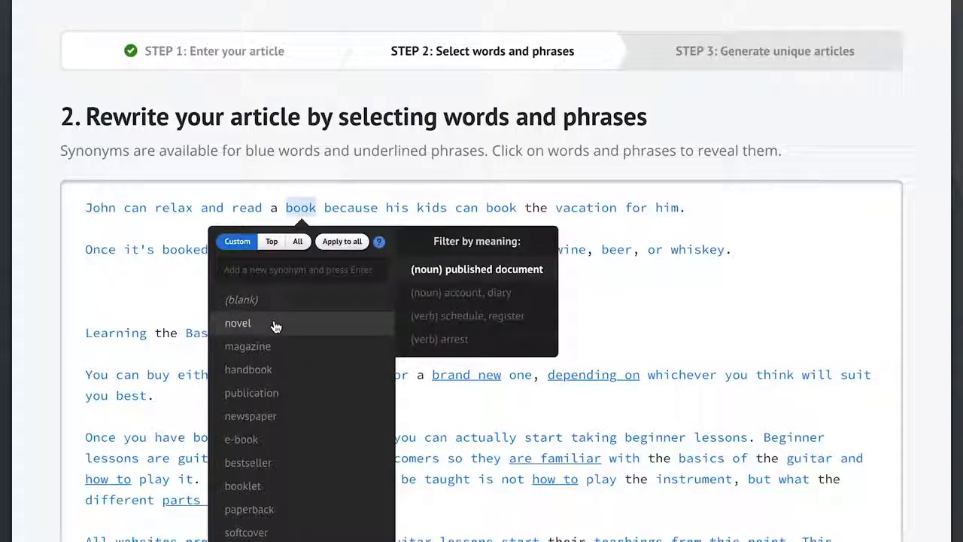
click(276, 323)
click(173, 295)
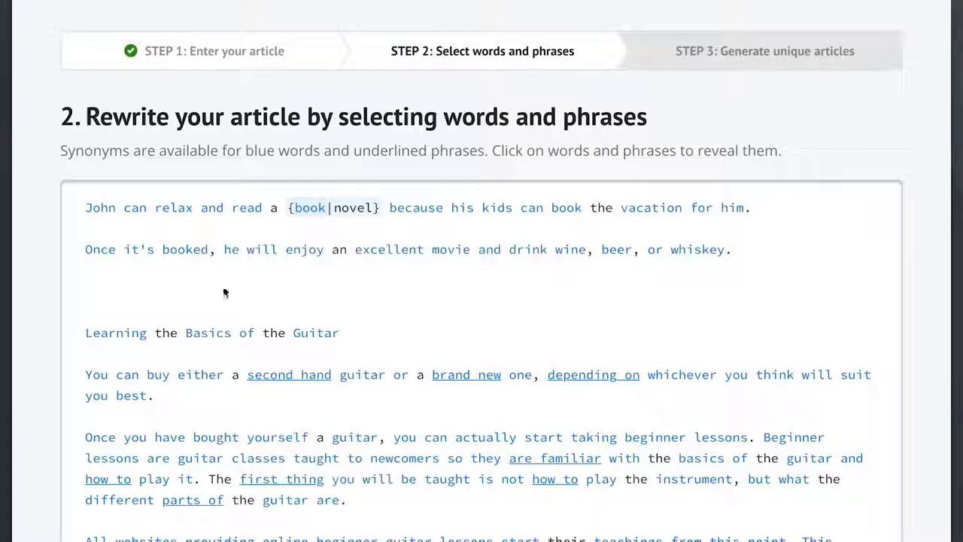
click(570, 209)
click(535, 322)
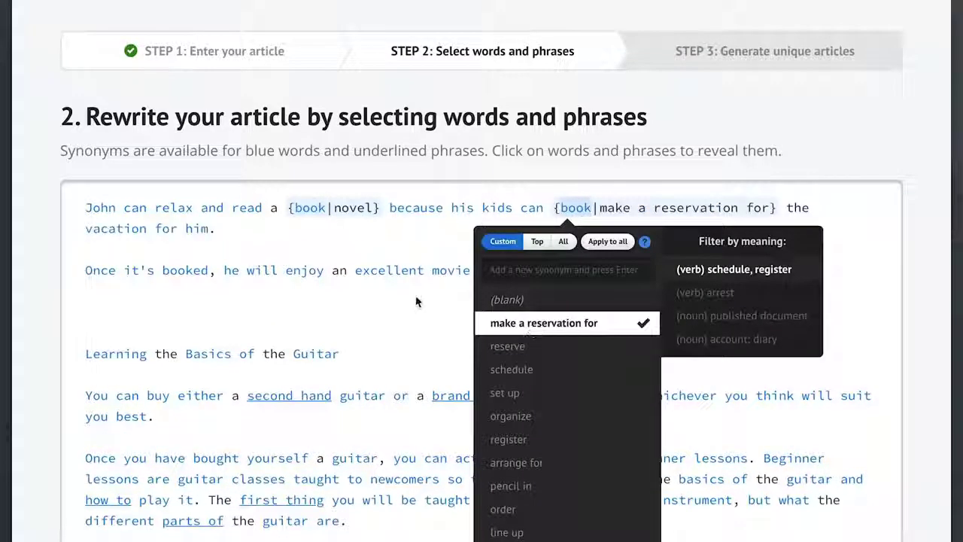
click(416, 299)
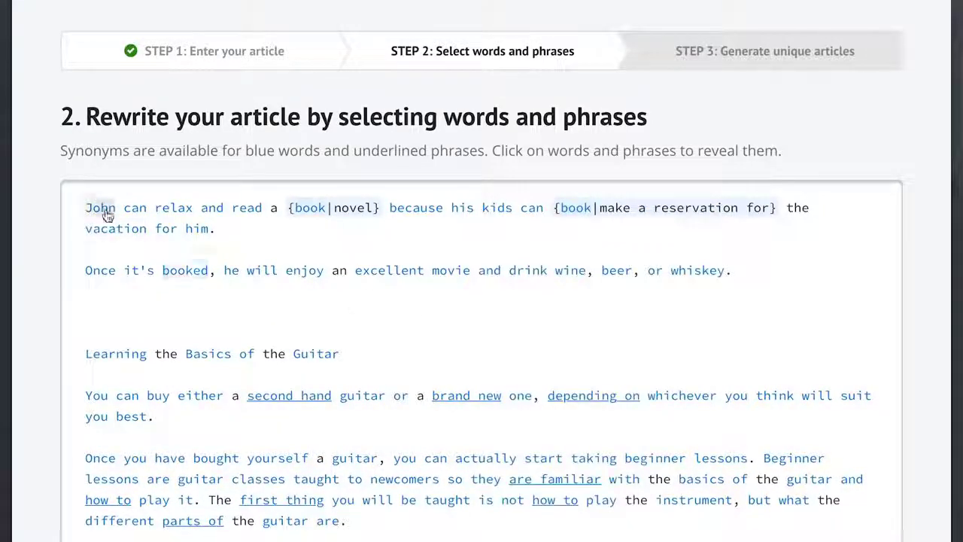
Add 'is able to' and 'are able to' as alternatives for the two occurrences of 'can'.
click(135, 209)
click(129, 322)
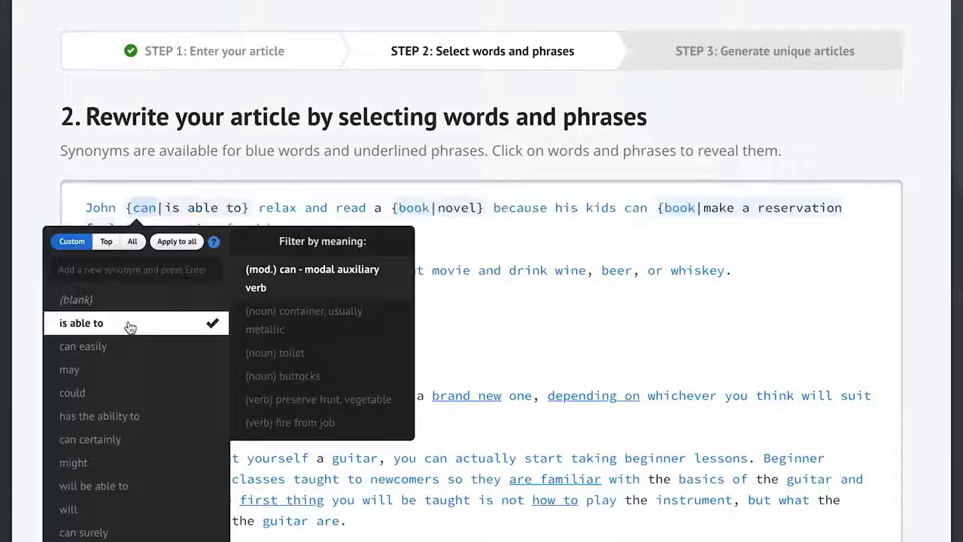
click(462, 324)
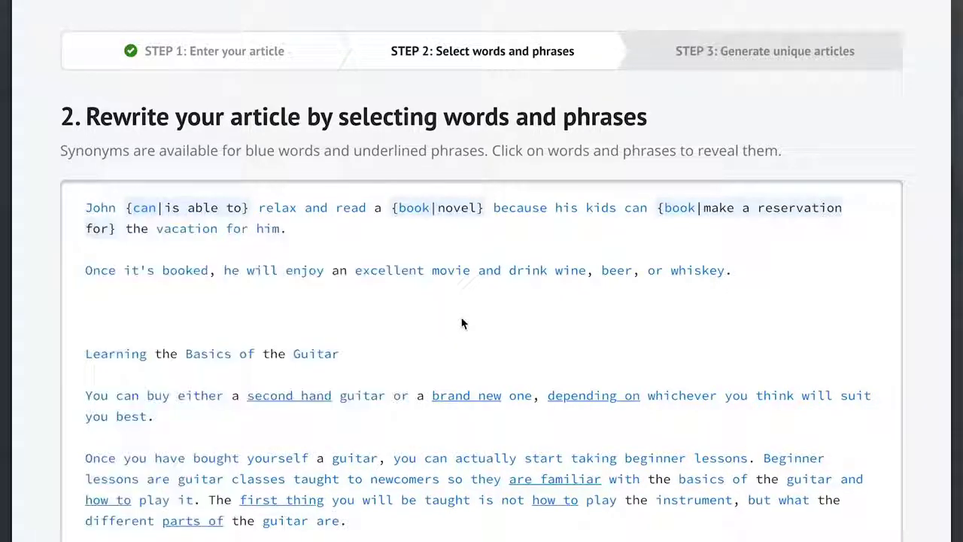
click(635, 209)
click(594, 323)
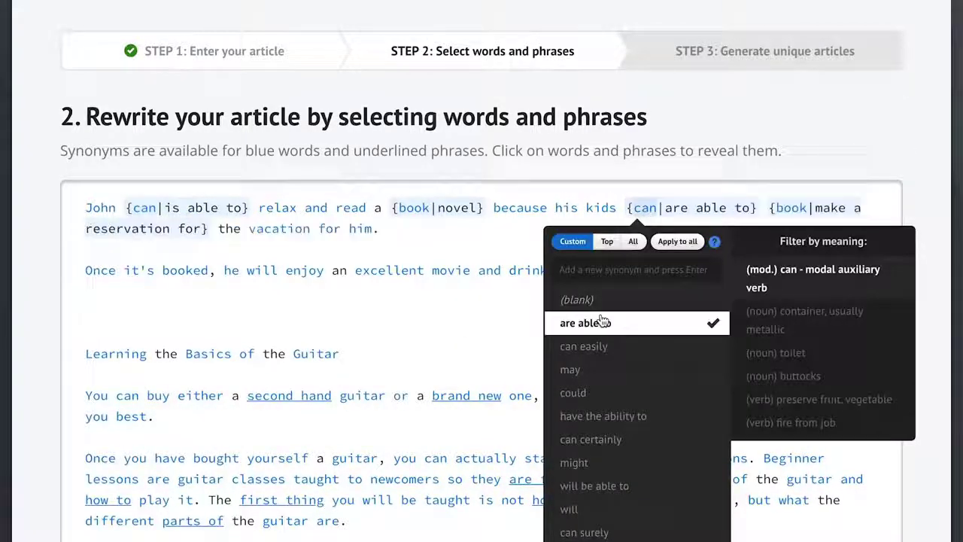
click(460, 332)
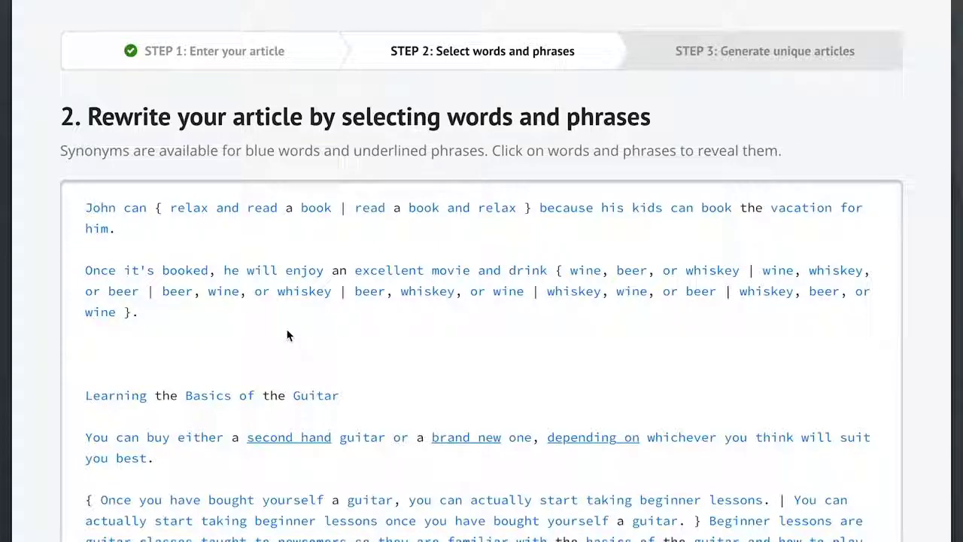
Apply the top wine synonyms plus 'sparkling wine' to every occurrence of wine.
click(586, 271)
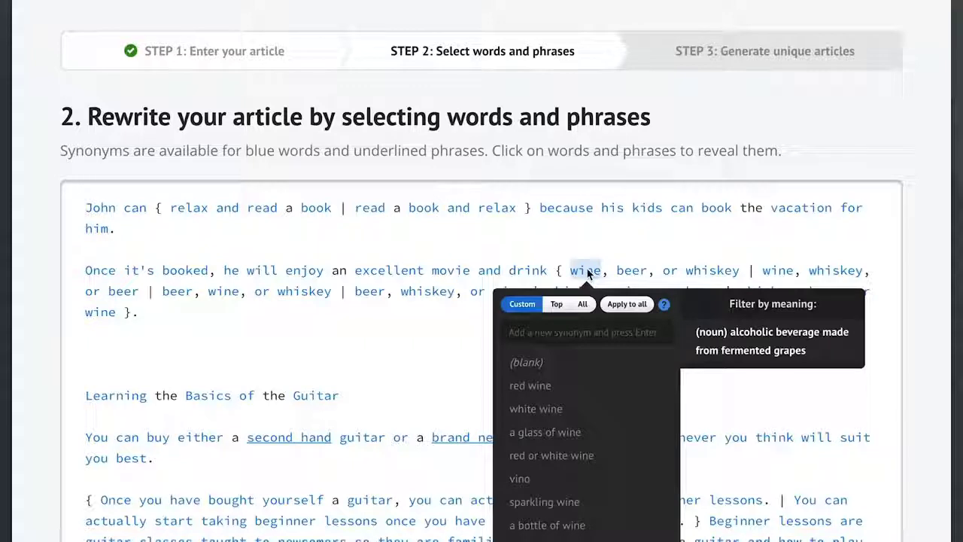
click(583, 305)
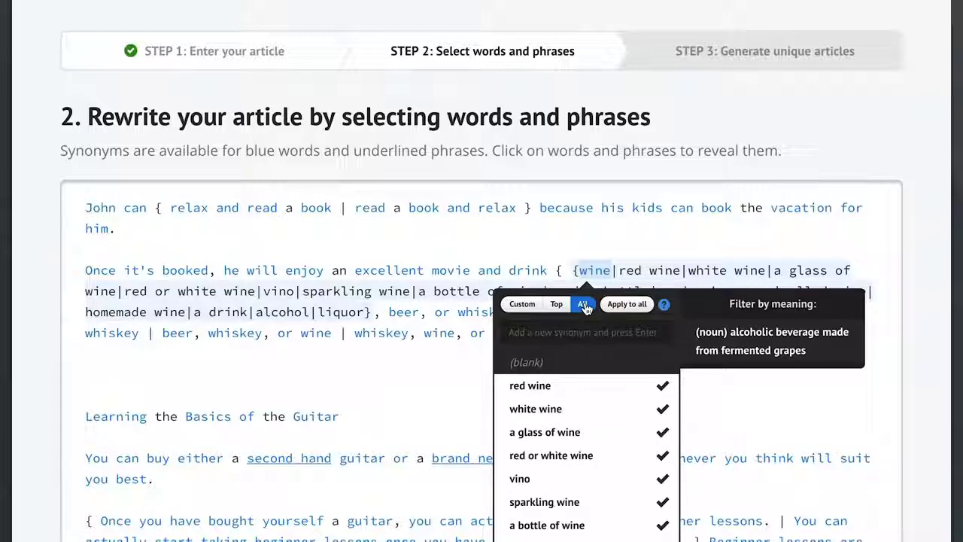
click(557, 305)
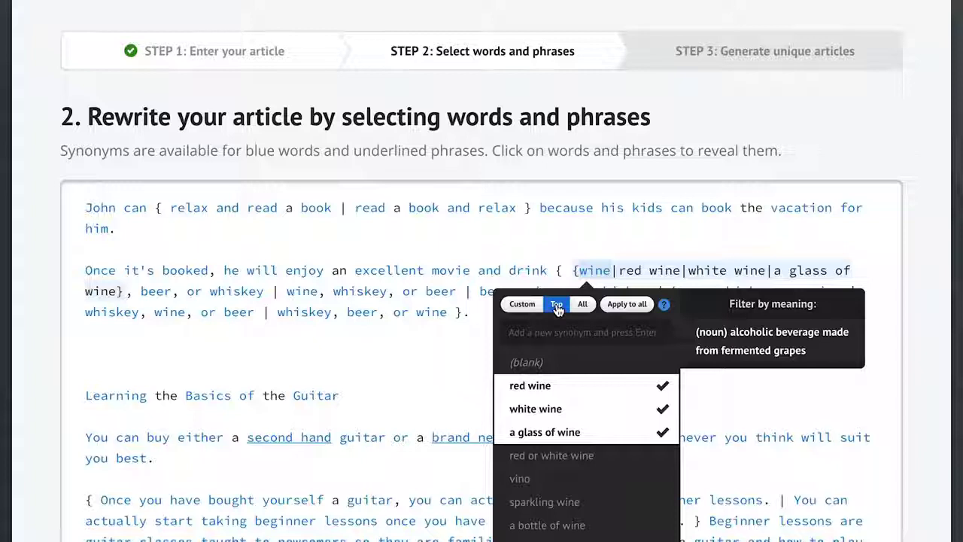
click(576, 504)
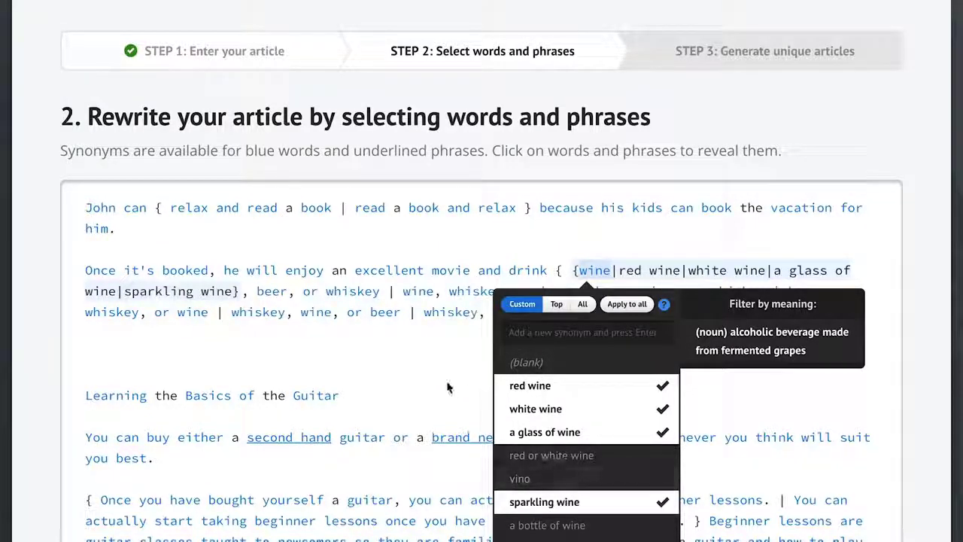
click(624, 304)
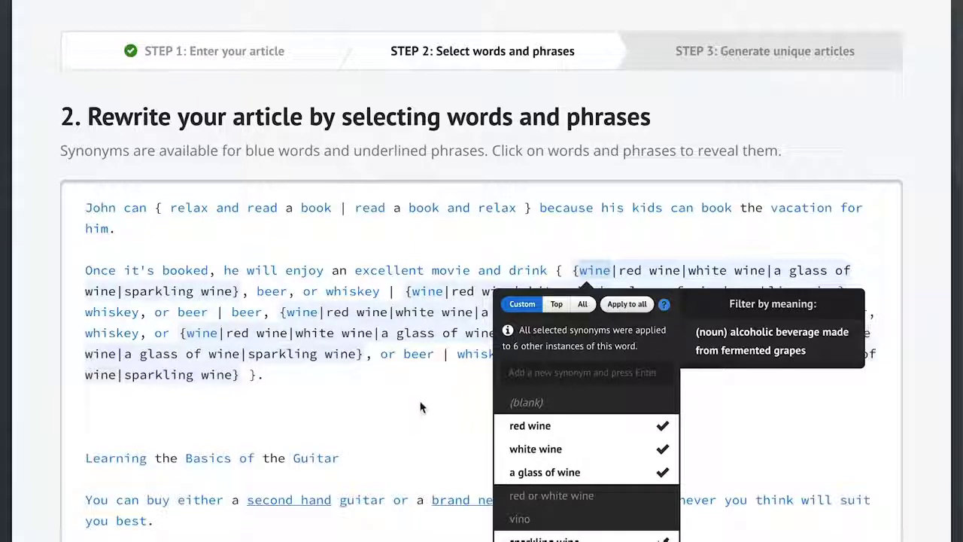
click(422, 406)
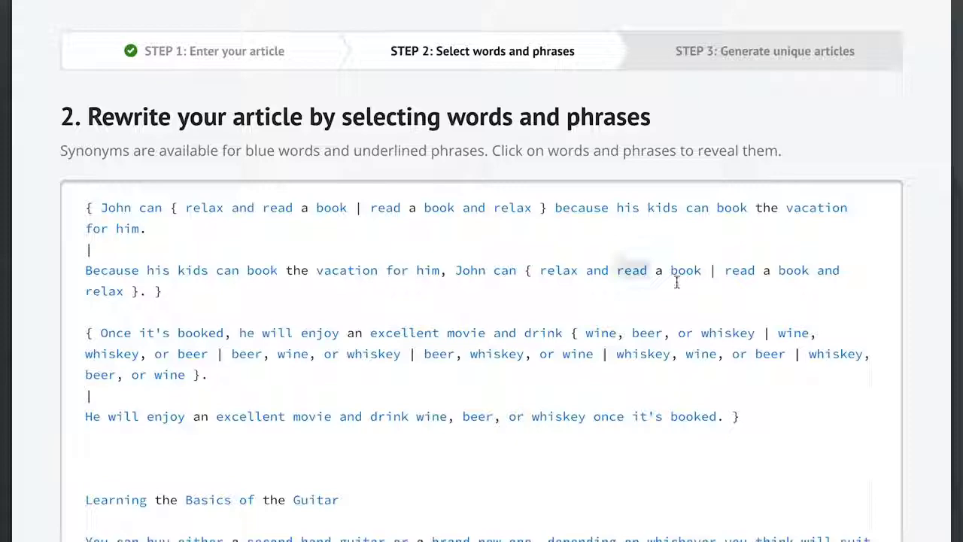
Scroll to the article's end, where uniqueness shows 63% with 8,192 possible versions.
scroll(869, 448, down, 2)
scroll(866, 444, down, 5)
scroll(843, 456, down, 5)
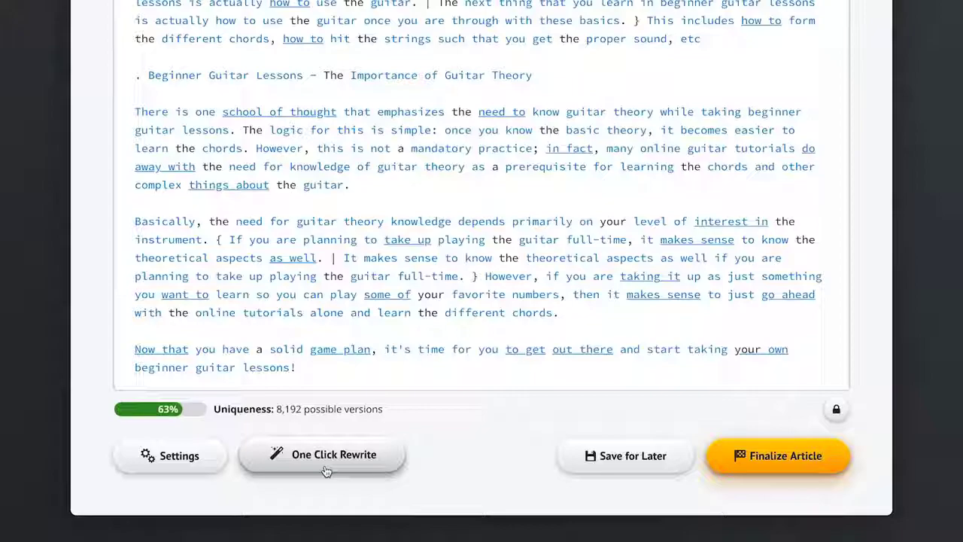
In Settings, try the readability extremes and leave the slider at Recommended.
click(186, 460)
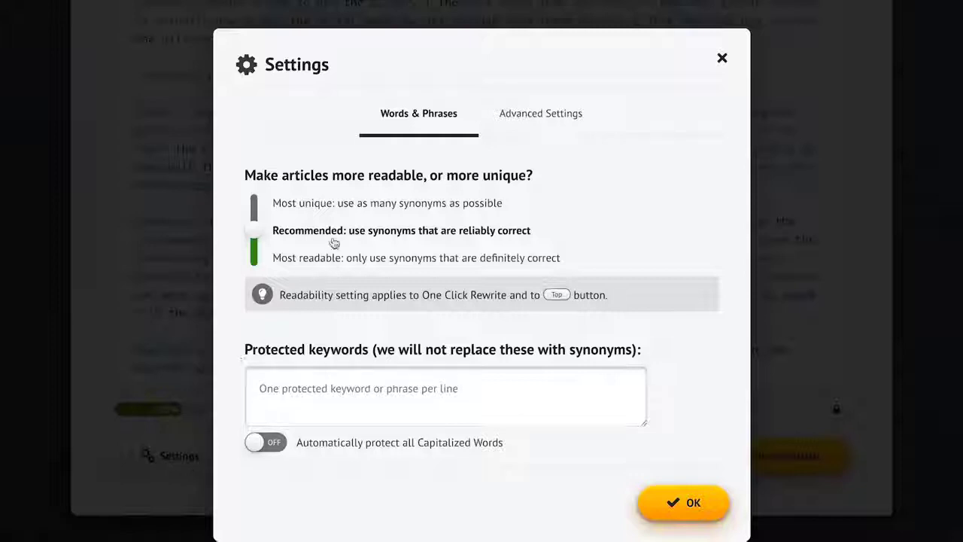
click(298, 205)
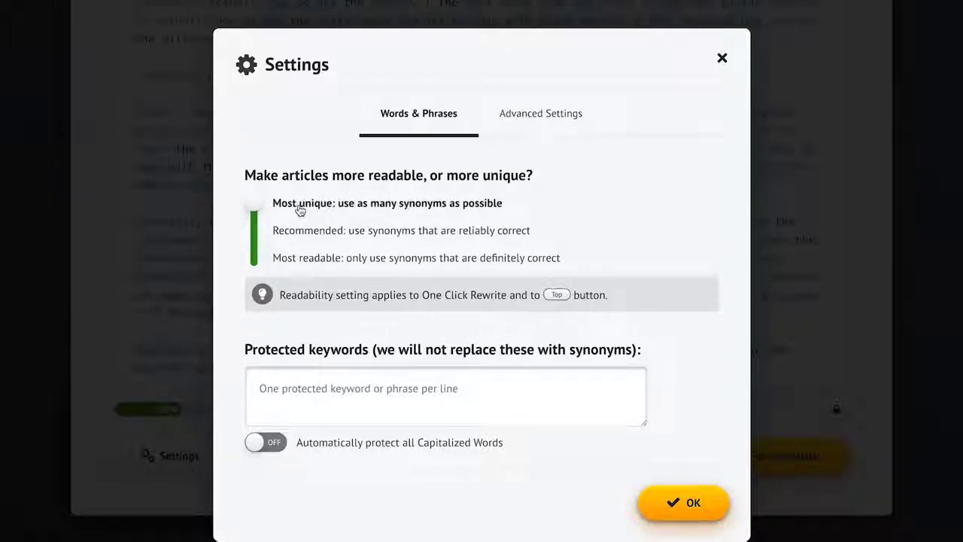
click(308, 264)
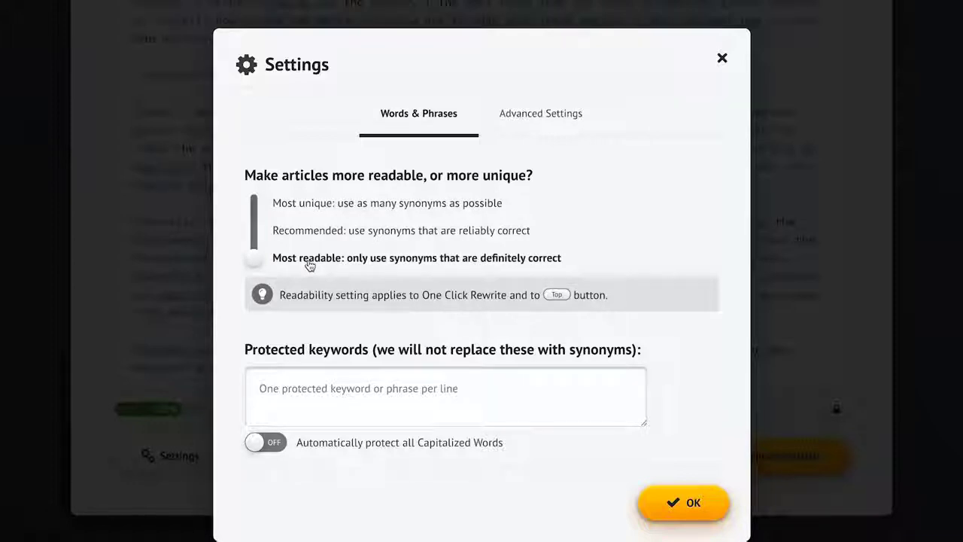
click(382, 235)
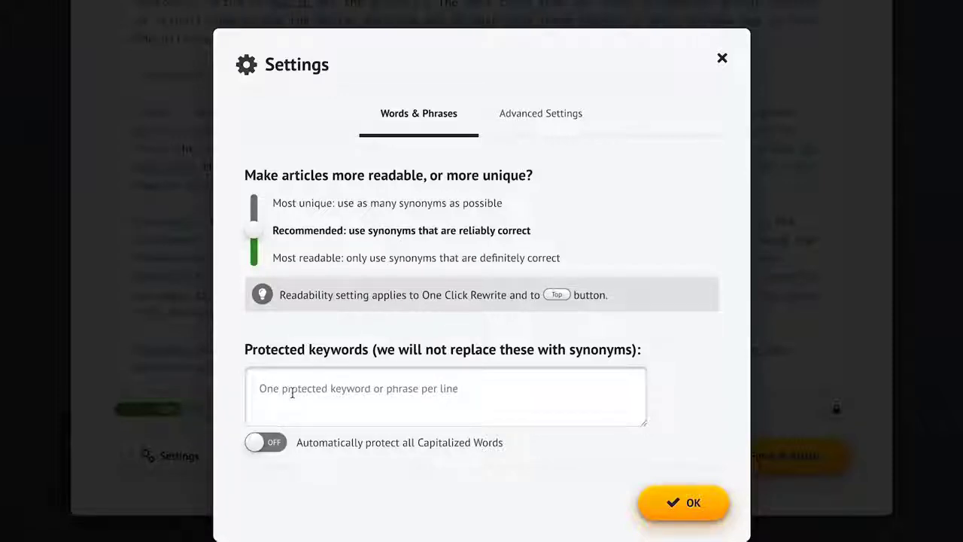
Protect the keyword 'Big Burgers' and all capitalized words, then save the settings.
click(293, 390)
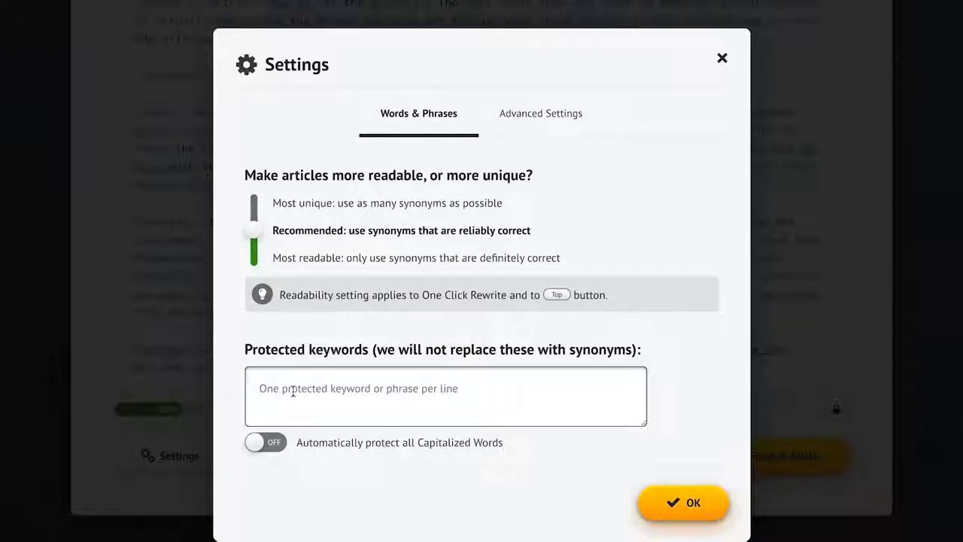
text(Big Burger)
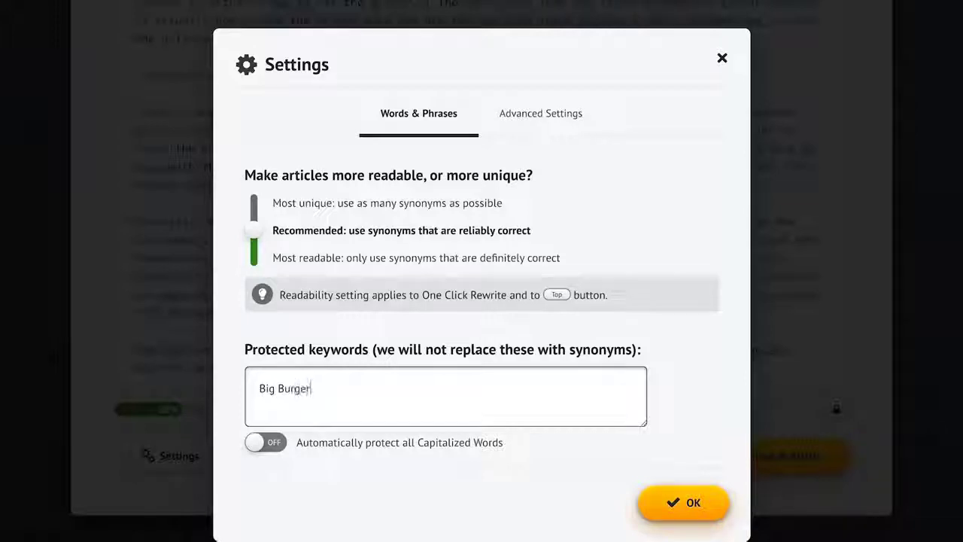
text(s)
click(681, 378)
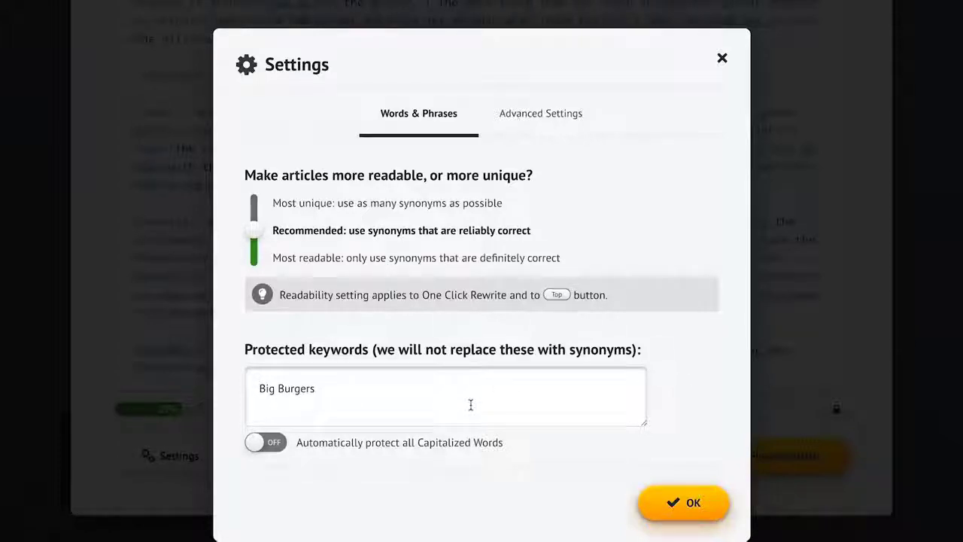
click(263, 448)
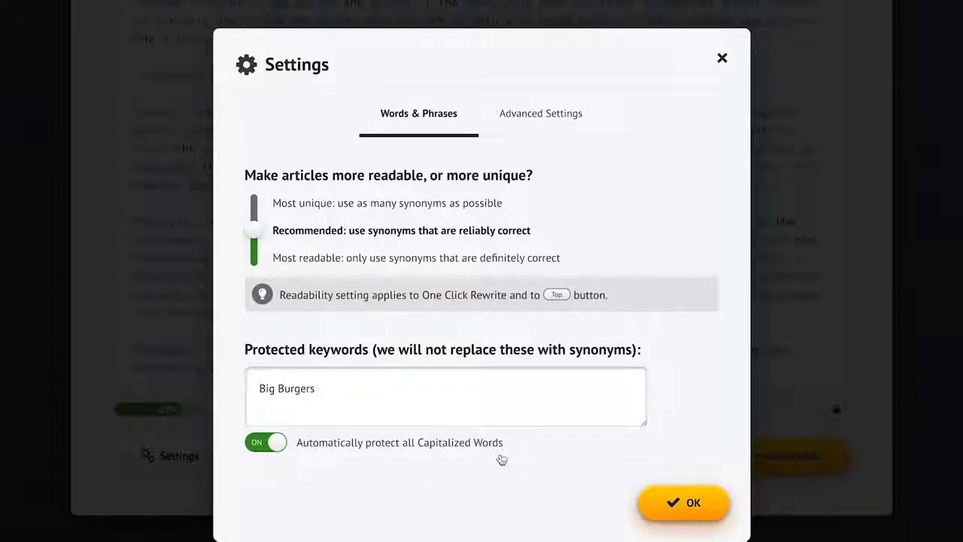
click(681, 501)
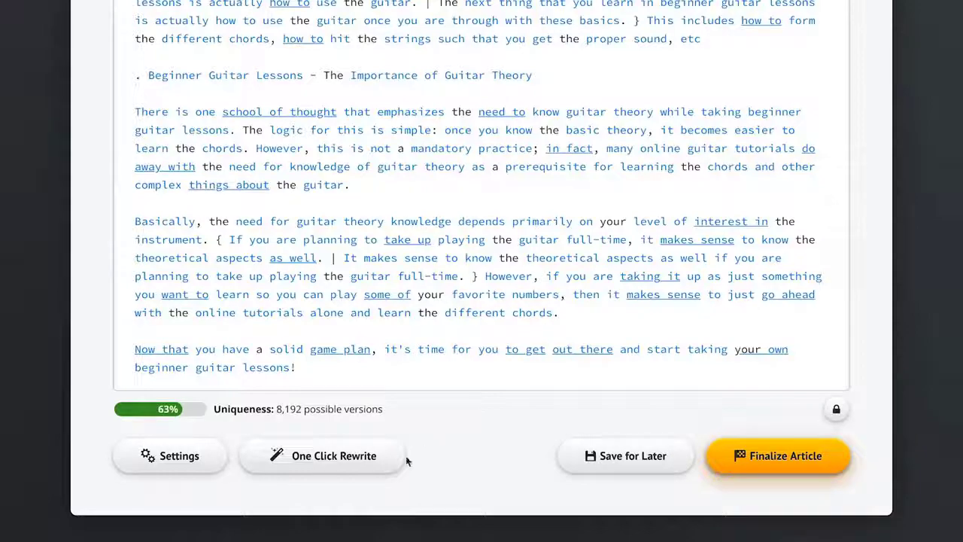
Run One Click Rewrite to spin the whole article to 99% uniqueness.
click(318, 460)
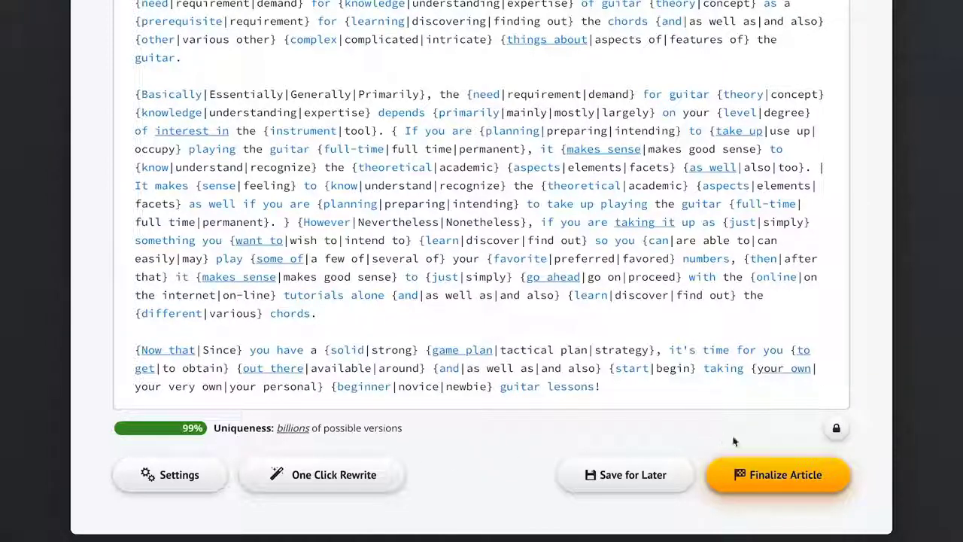
click(780, 485)
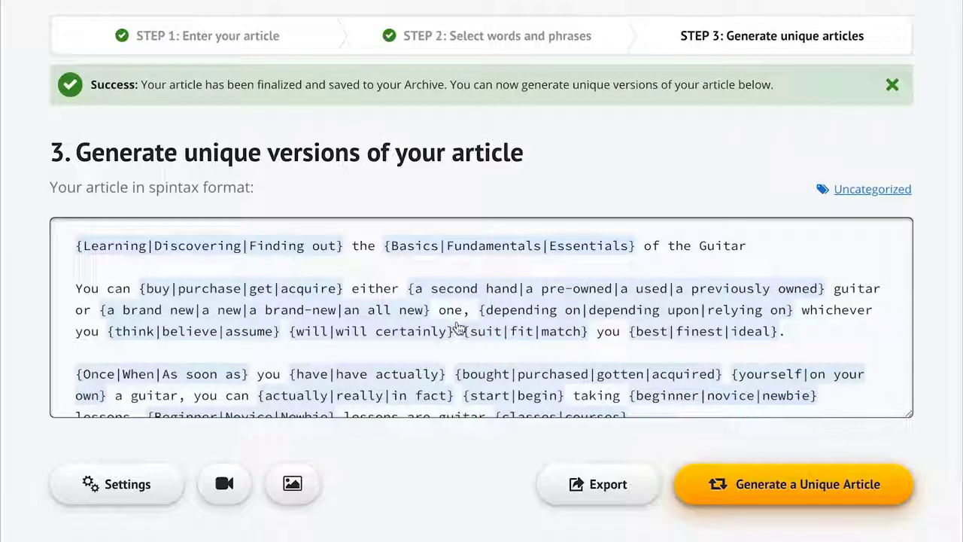
double_click(178, 188)
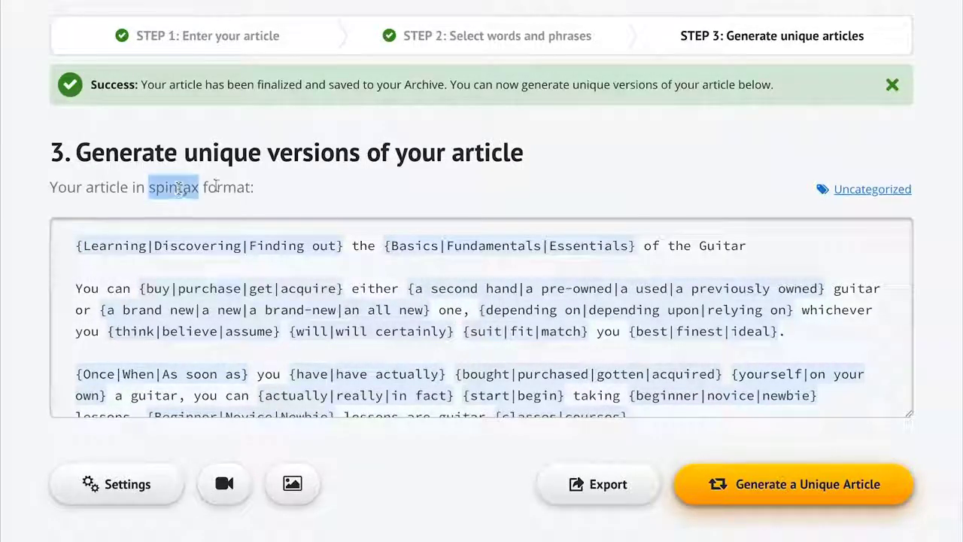
click(304, 189)
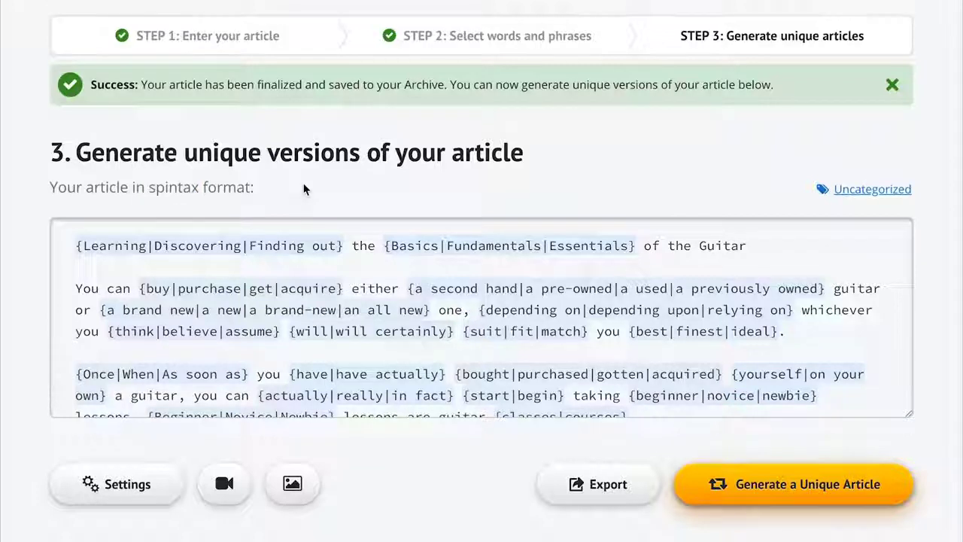
click(392, 330)
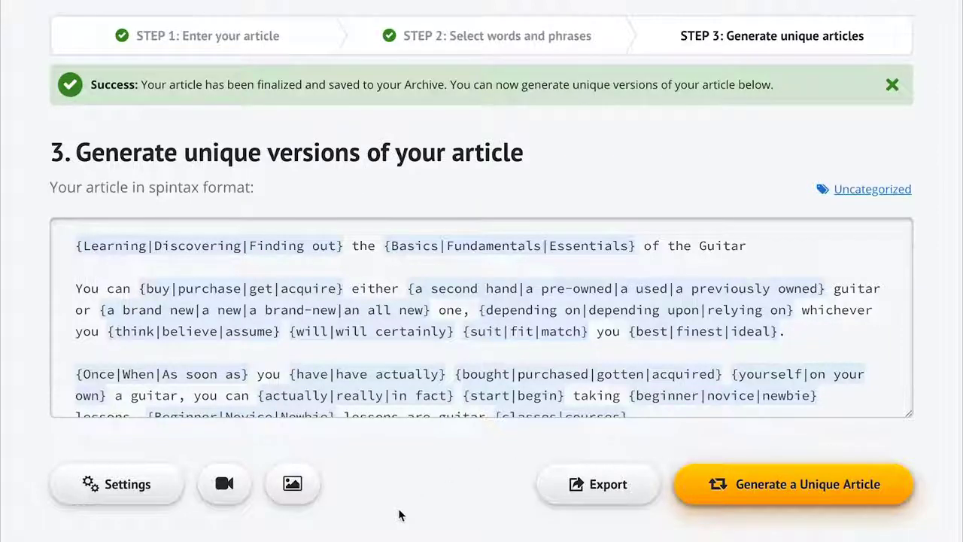
scroll(399, 515, down, 2)
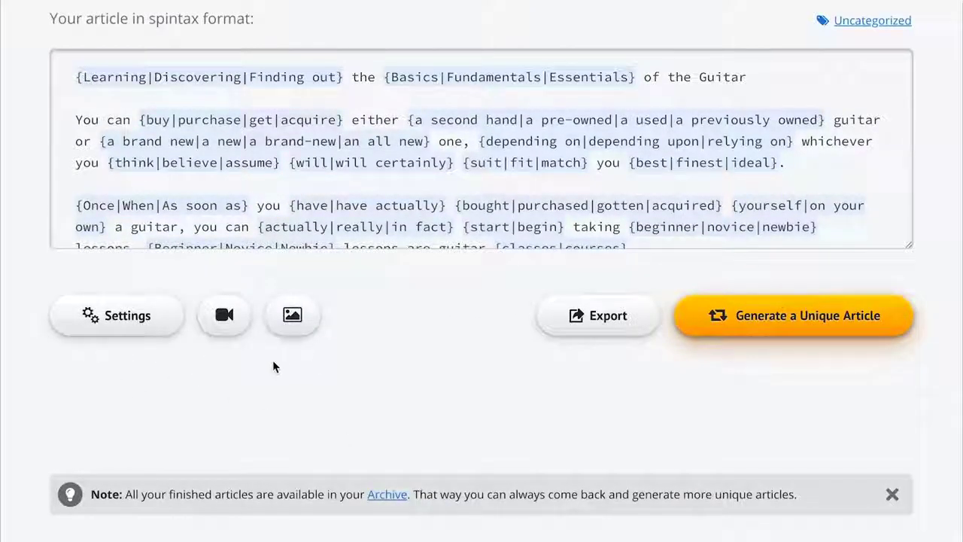
Search videos for 'guitar lessons' and select Guitar Lesson 1, Beginner Acoustic Lesson 1, Zombie and Tears in Heaven.
click(223, 316)
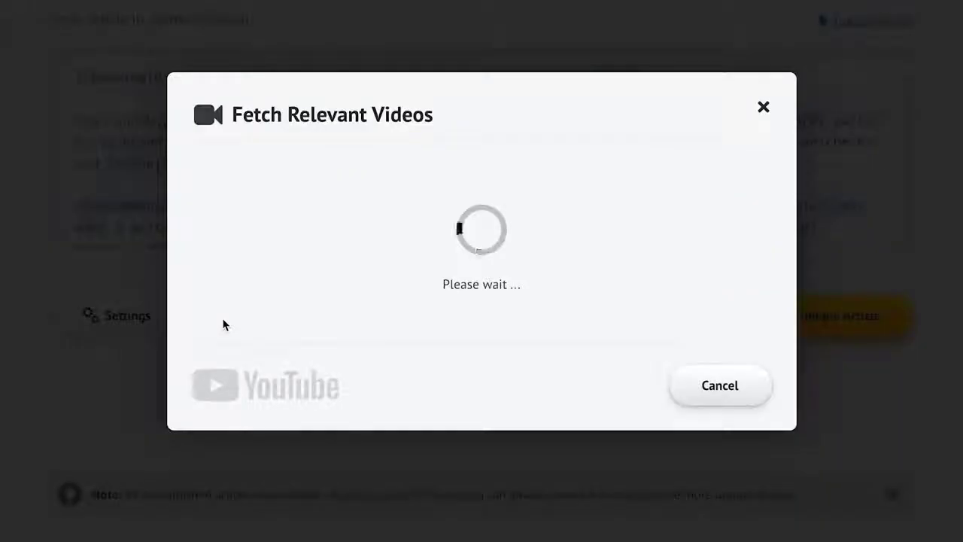
text(guitar le)
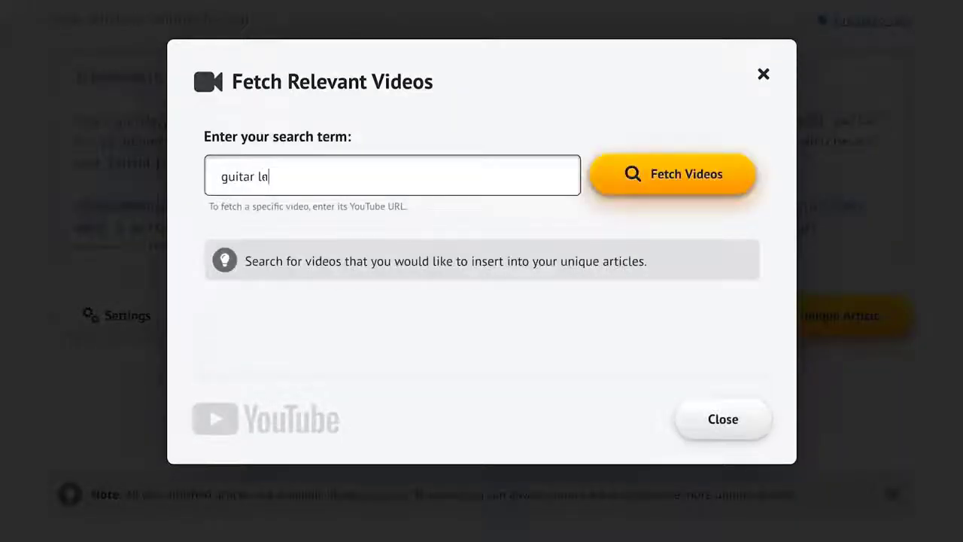
text(ssons)
click(652, 188)
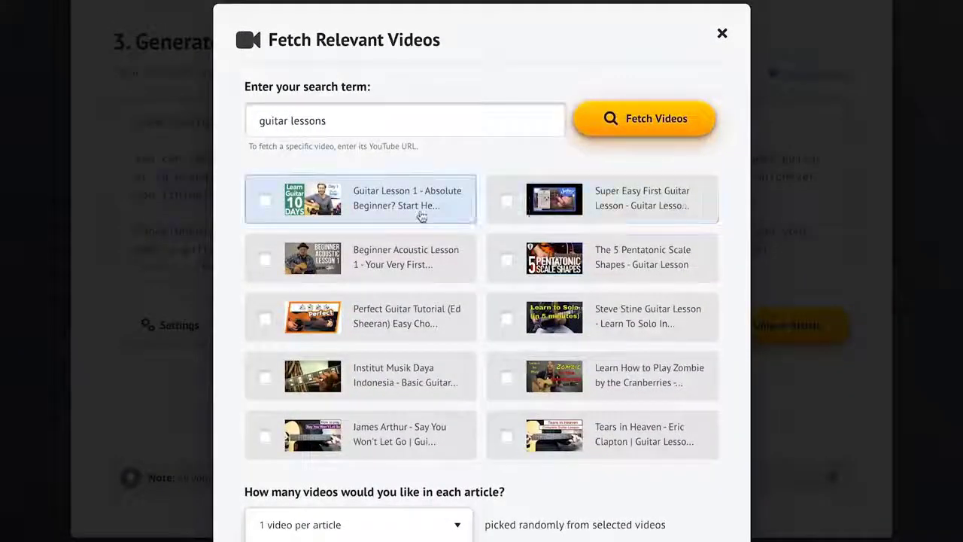
click(430, 206)
click(435, 258)
click(577, 377)
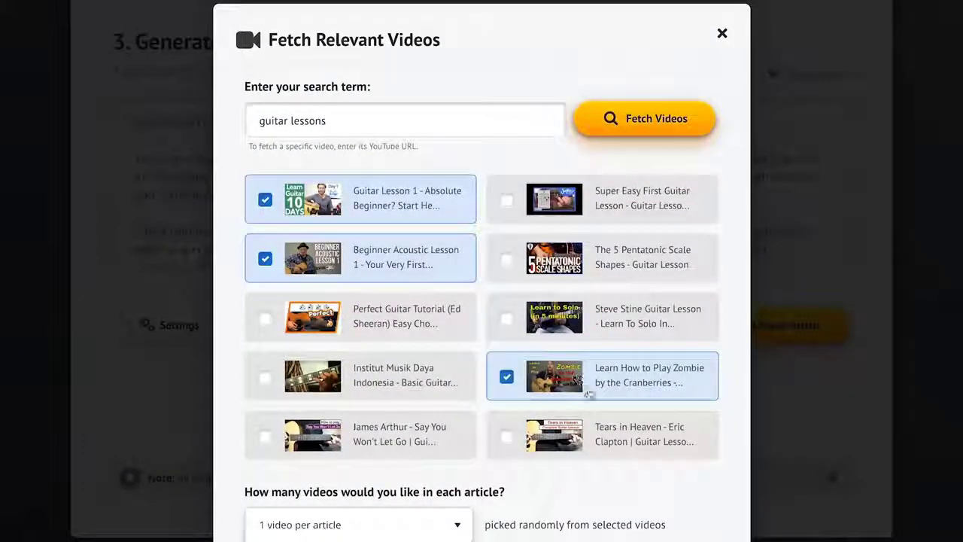
click(602, 440)
Set 2 videos per article and attach the selected videos.
scroll(666, 502, down, 2)
scroll(666, 502, down, 3)
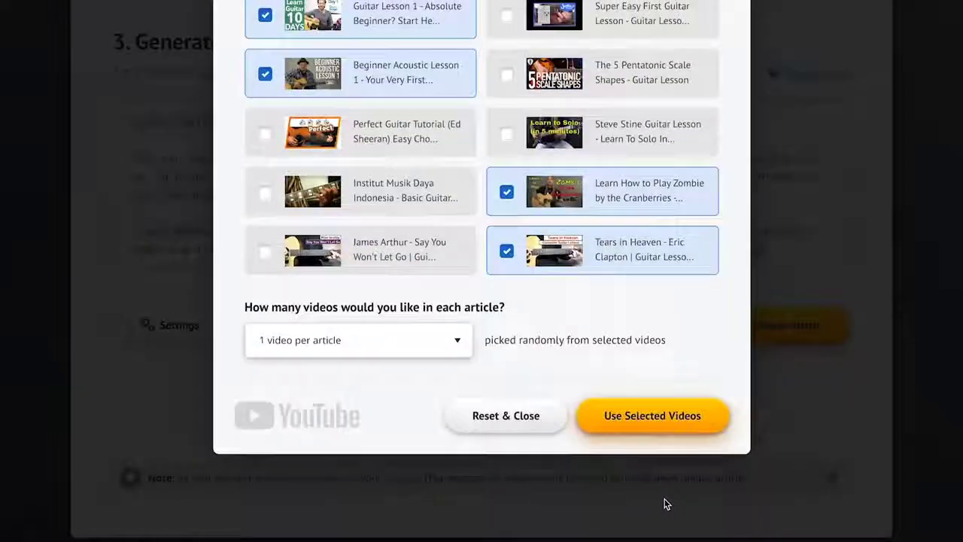
click(372, 340)
click(379, 354)
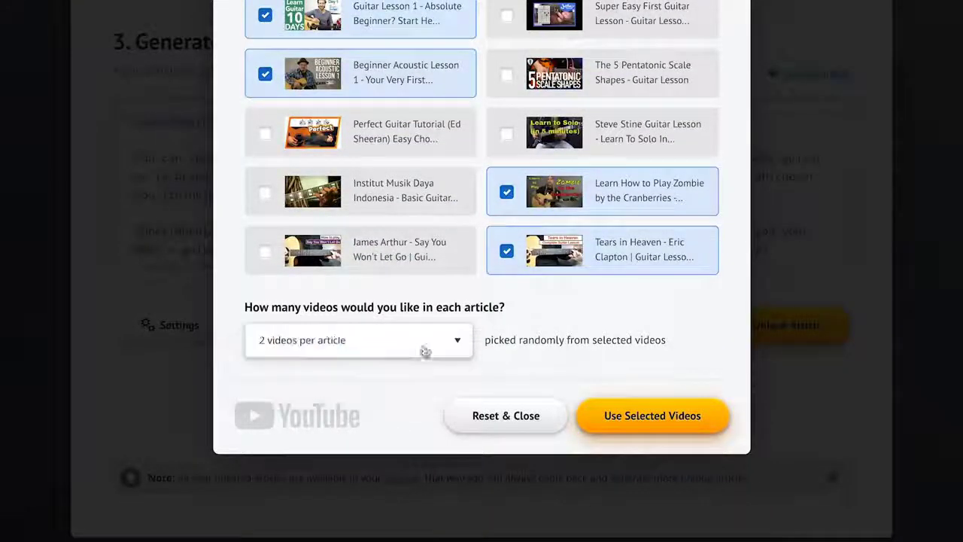
click(666, 423)
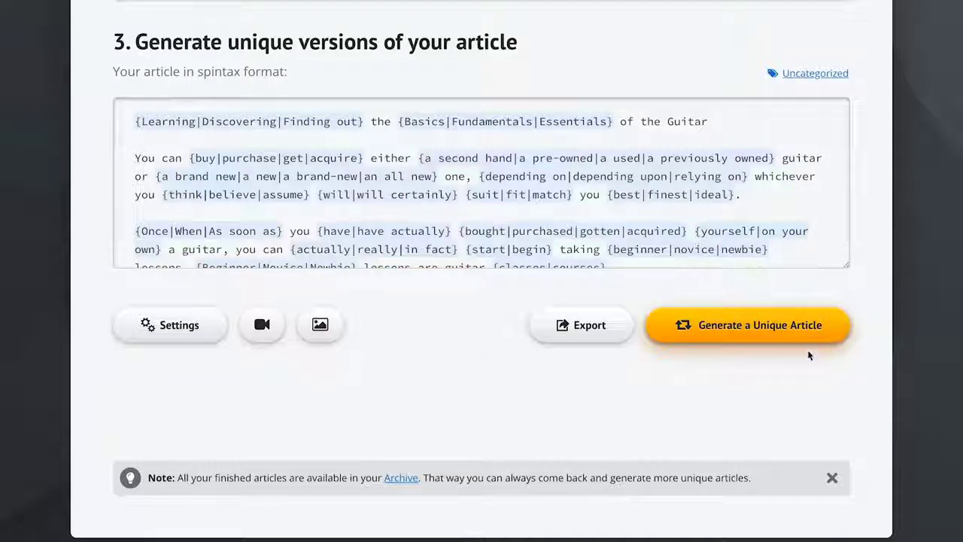
Generate 'Learning the Essentials of the Guitar', a 564-word version rated 92% unique.
click(767, 327)
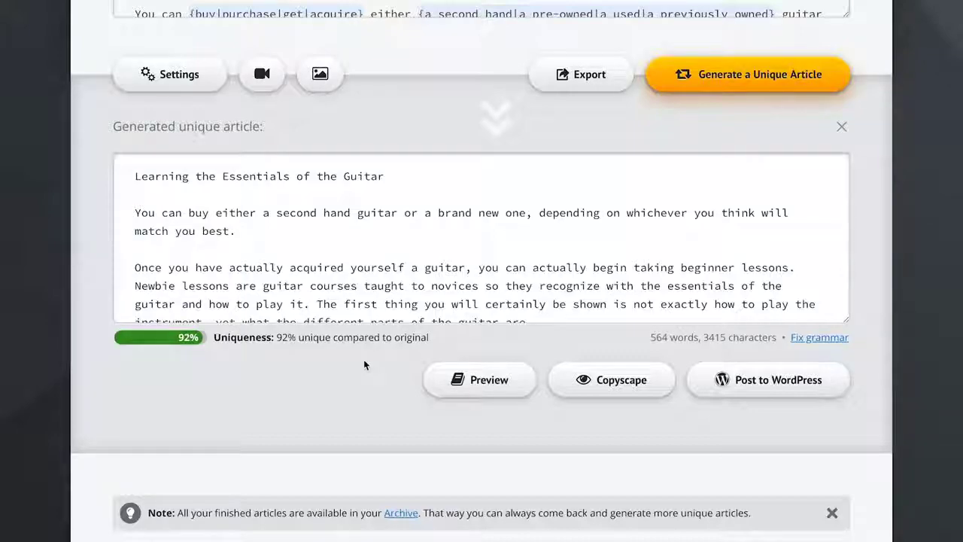
click(479, 378)
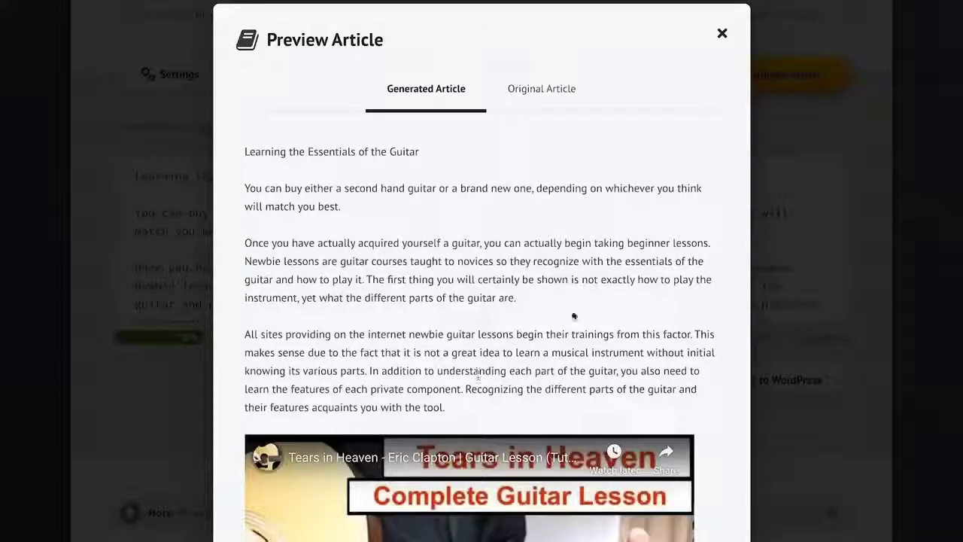
scroll(718, 364, down, 1)
scroll(718, 364, down, 2)
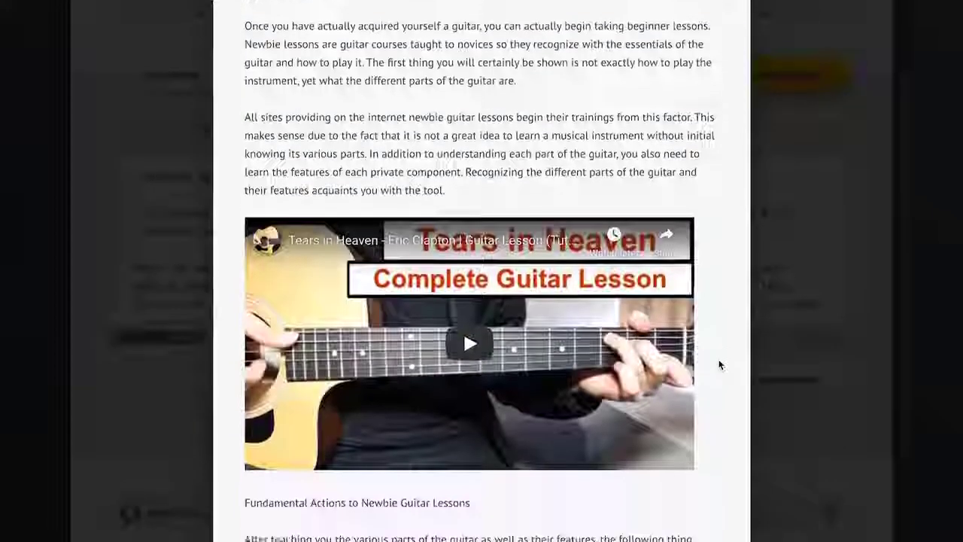
scroll(718, 364, down, 2)
scroll(718, 364, down, 1)
scroll(719, 364, down, 2)
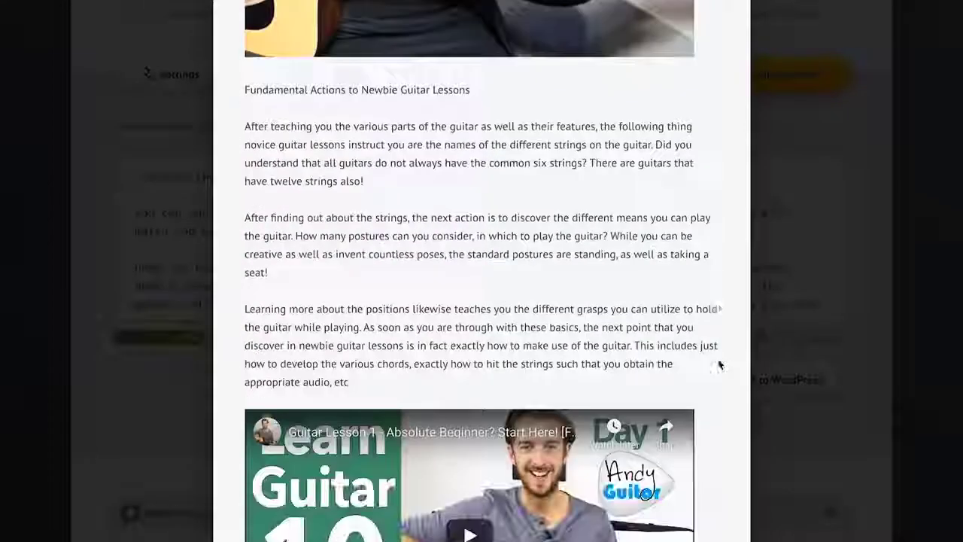
scroll(719, 364, down, 2)
scroll(721, 271, up, 2)
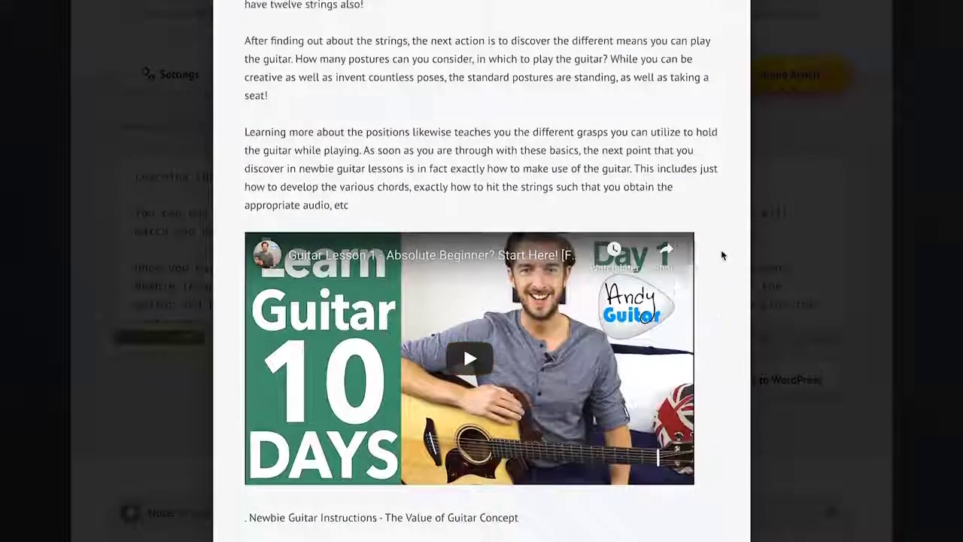
scroll(723, 256, up, 6)
scroll(722, 256, up, 4)
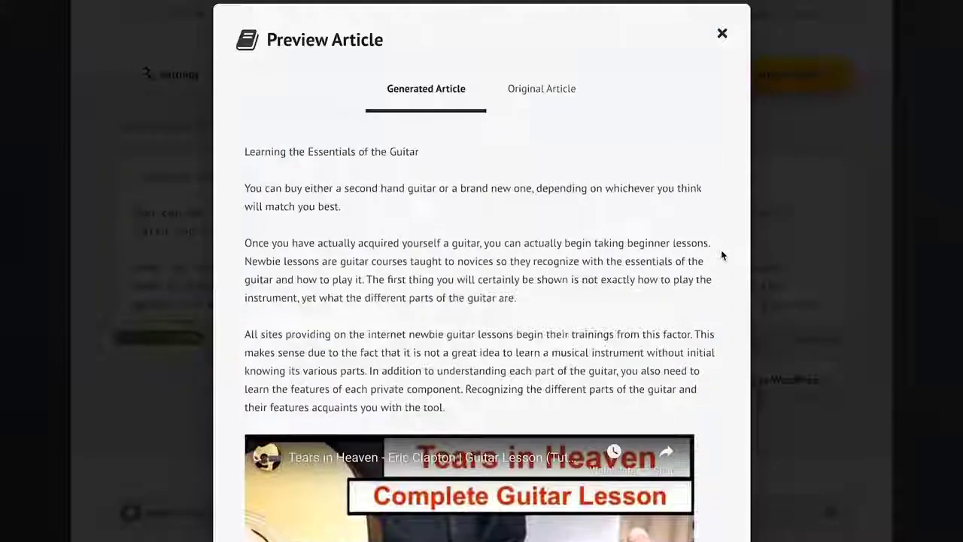
click(540, 95)
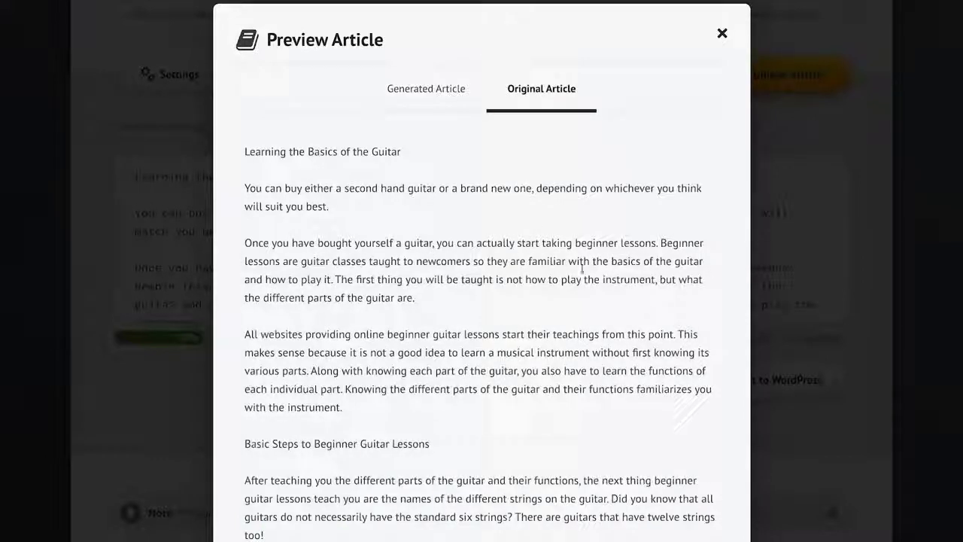
click(422, 90)
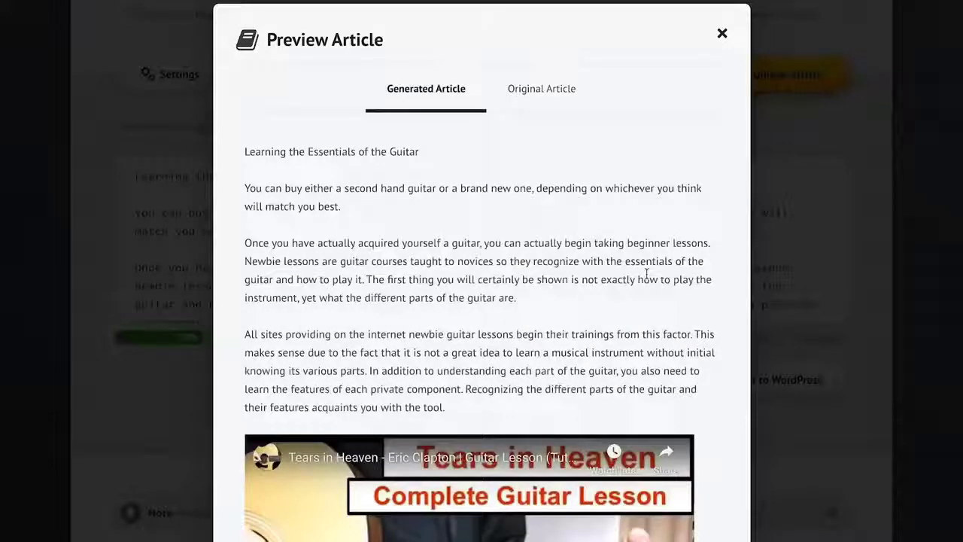
click(790, 444)
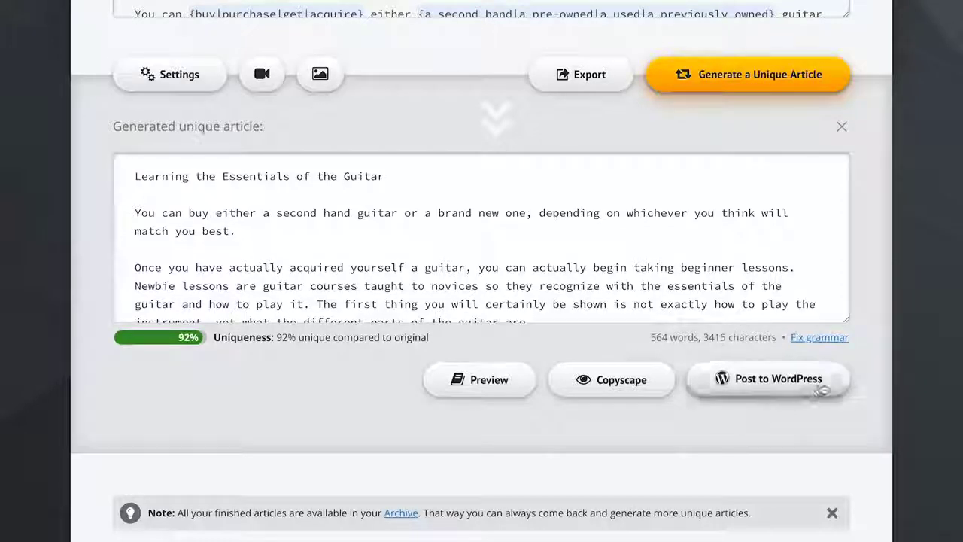
Publish the guitar article immediately to the connected WordPress blog.
click(831, 383)
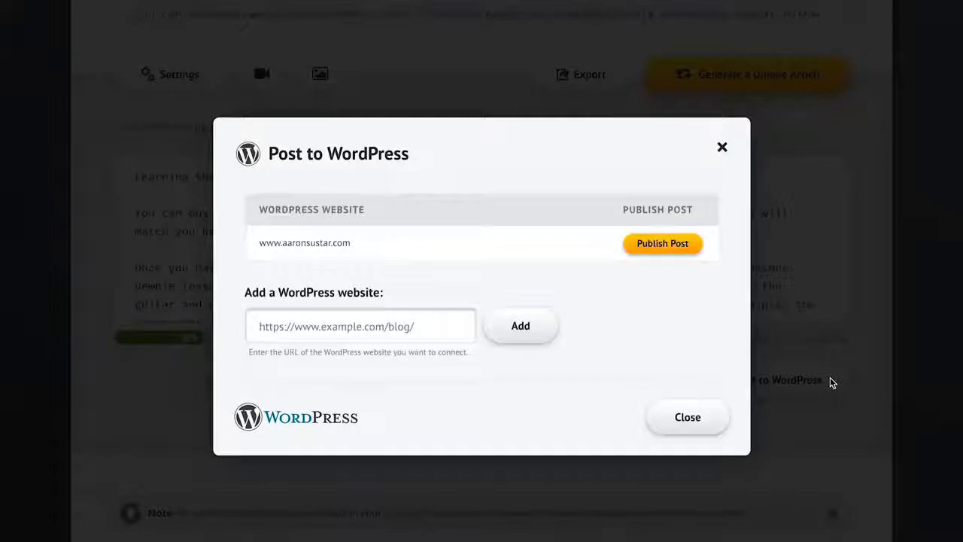
mouse_move(473, 243)
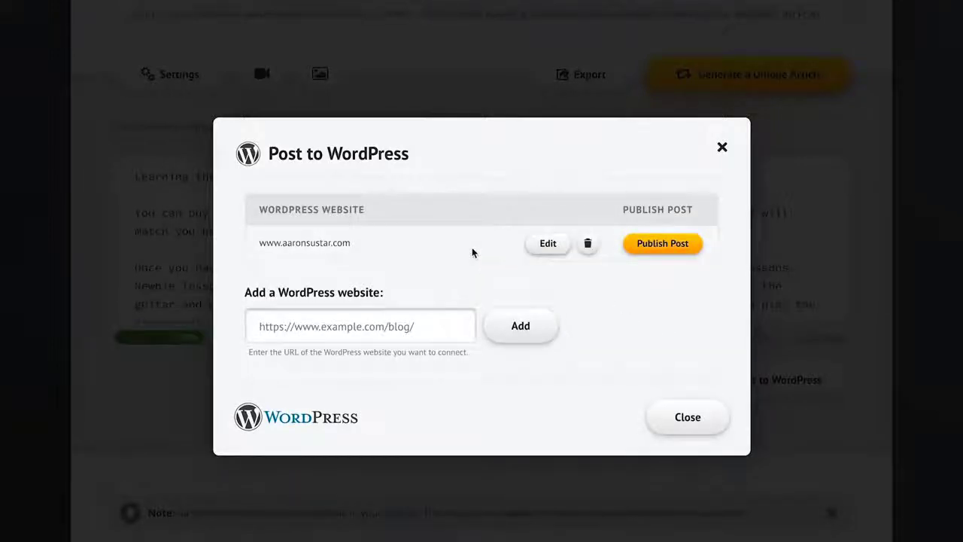
click(673, 244)
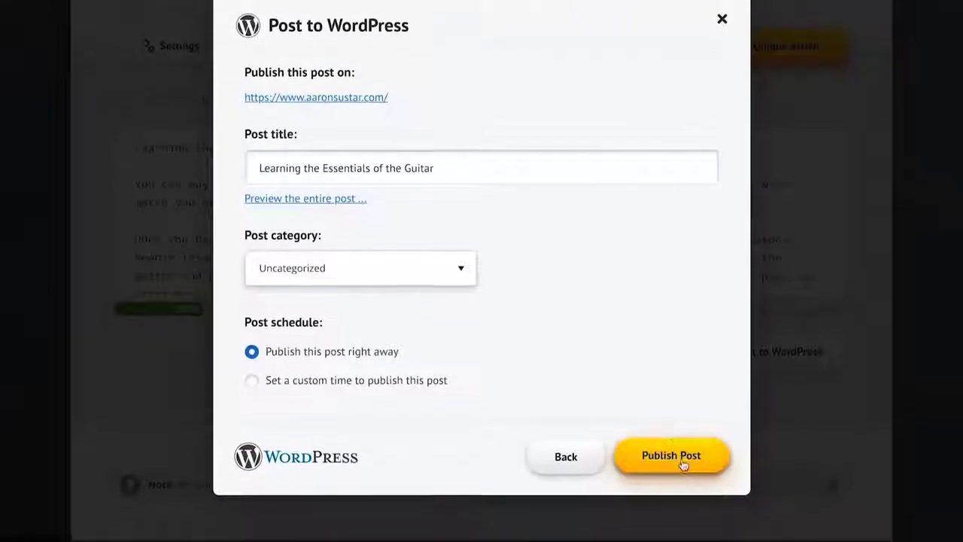
click(681, 485)
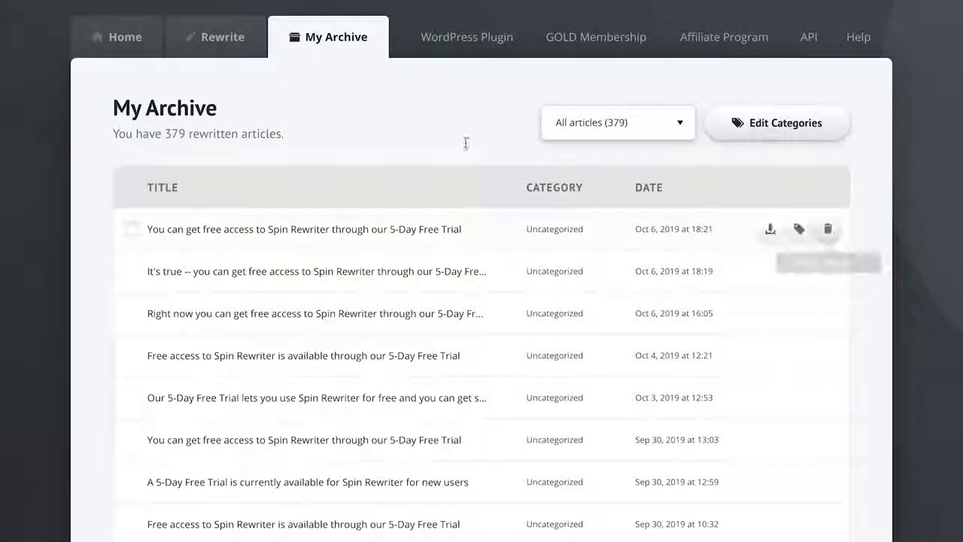
Keep the archive filter on all categories and select every one of the 379 articles.
click(606, 127)
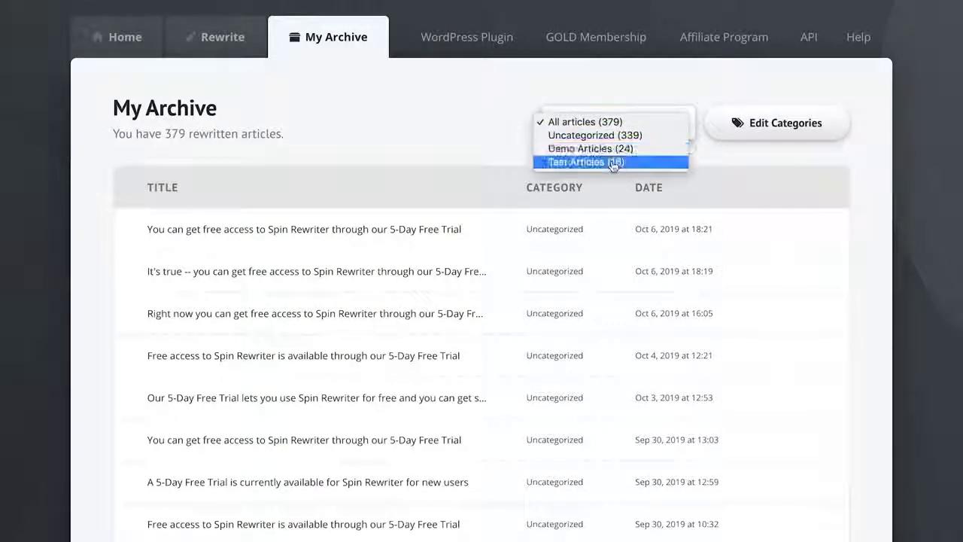
click(450, 132)
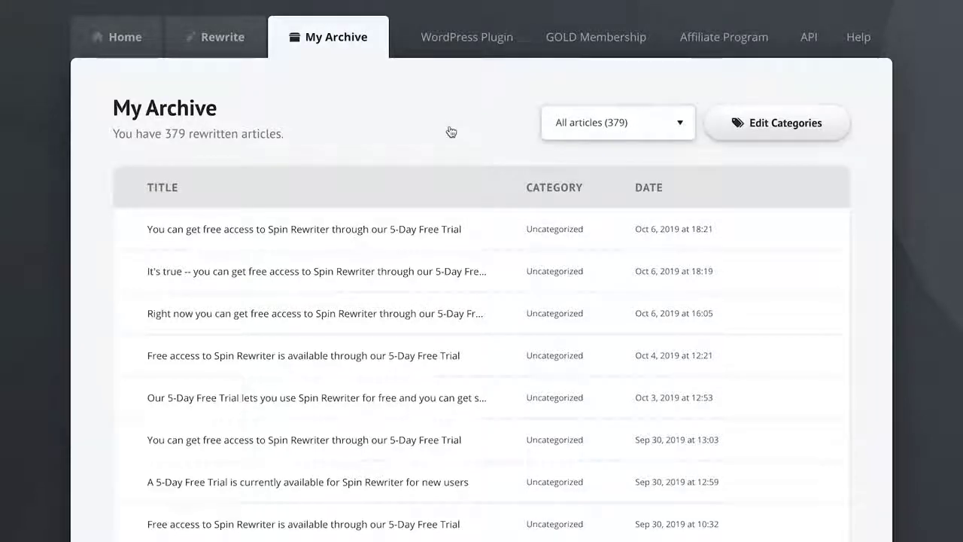
click(131, 186)
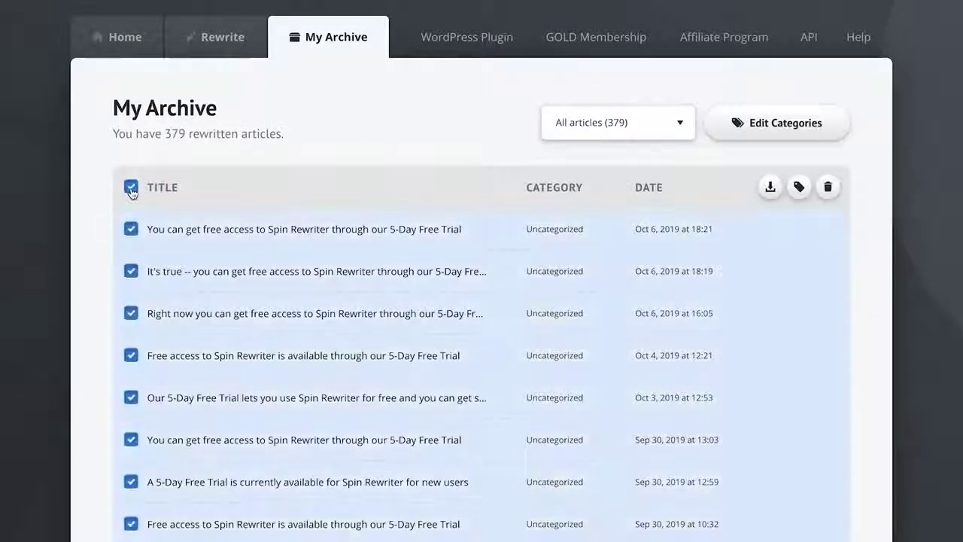